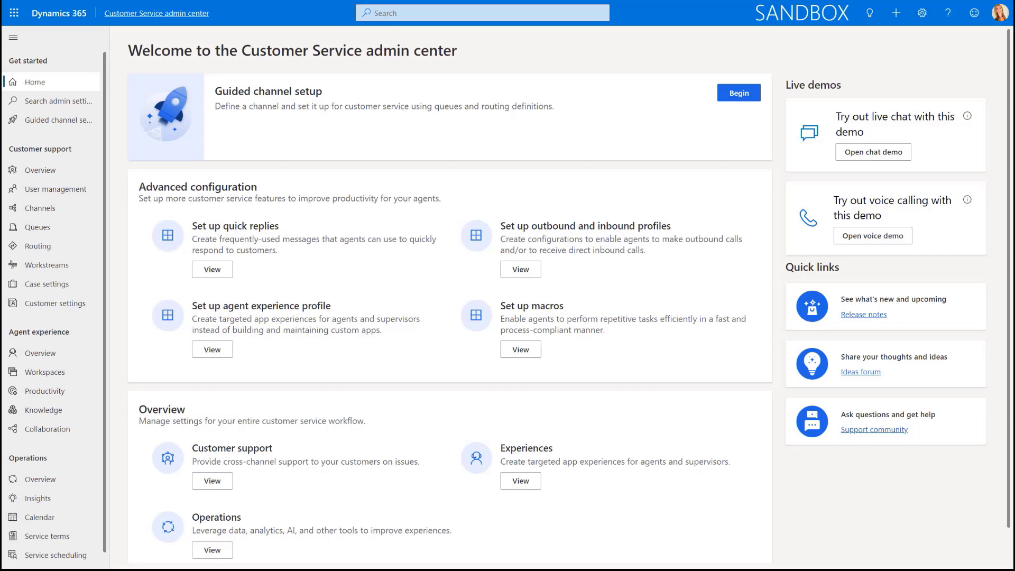
Go to Case settings and open the Enhanced case experience management page.
click(66, 284)
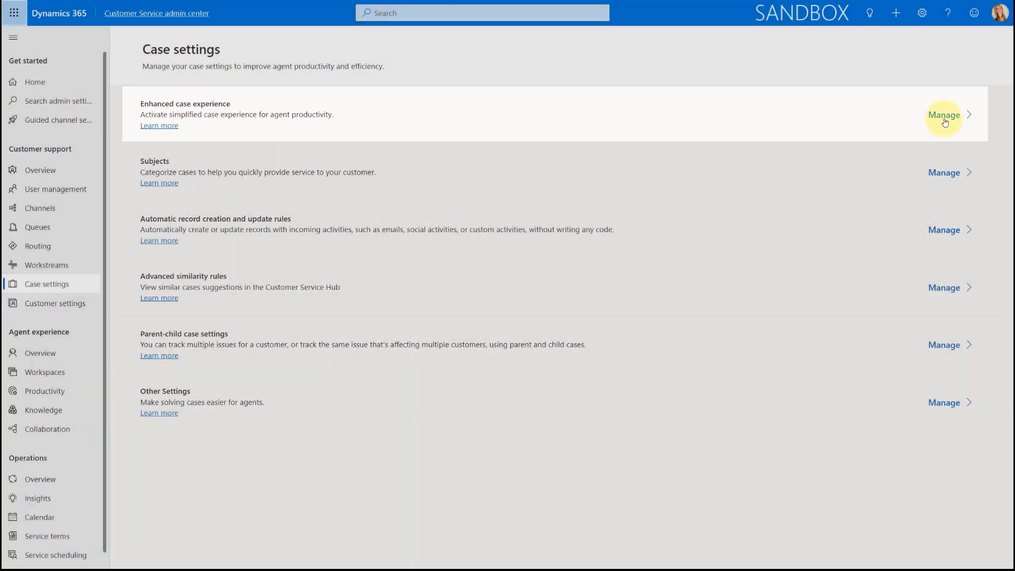
click(944, 115)
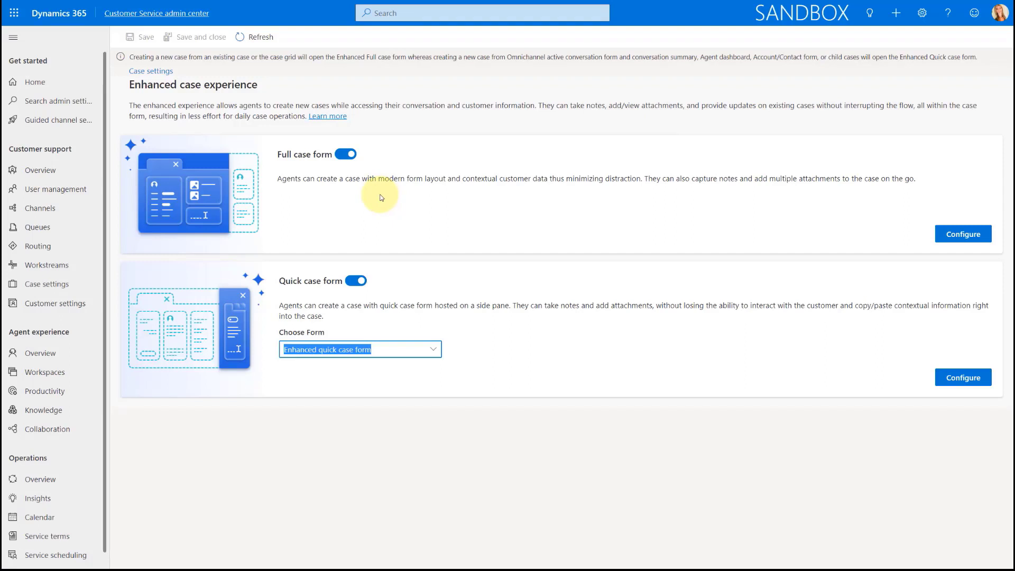
Switch the enhanced full and quick case forms off, then turn both back on.
click(345, 153)
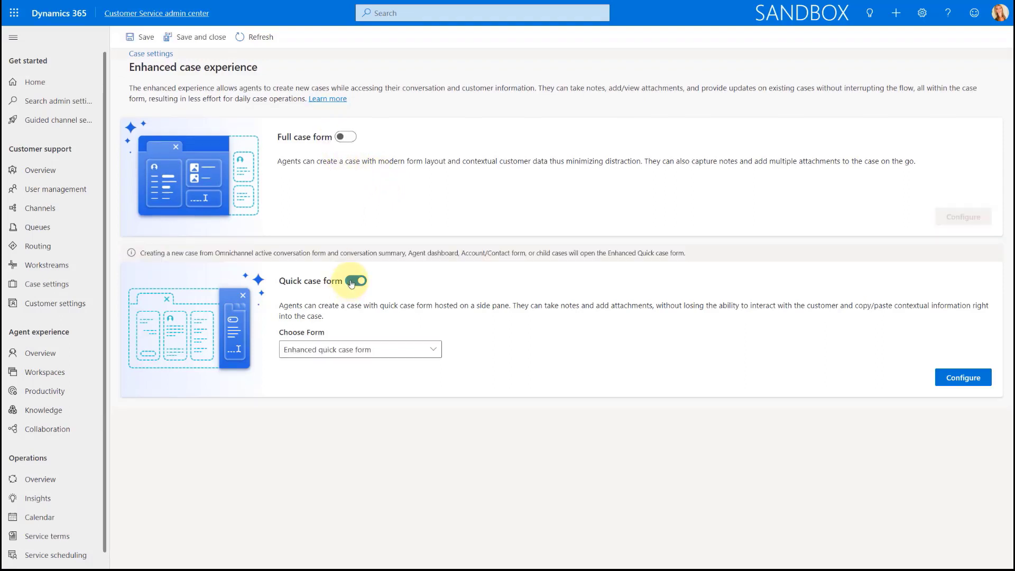
click(353, 282)
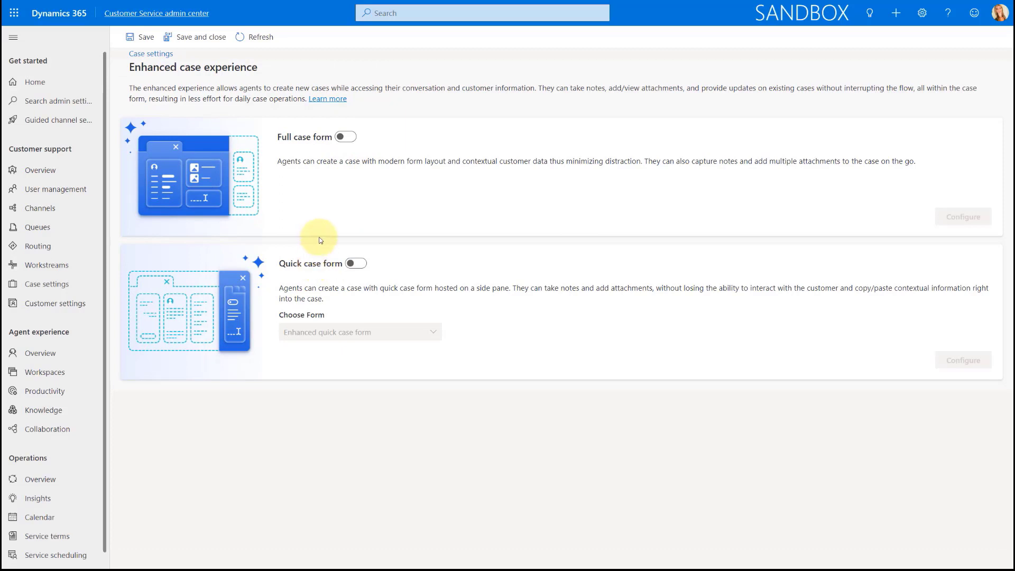
click(346, 137)
click(362, 282)
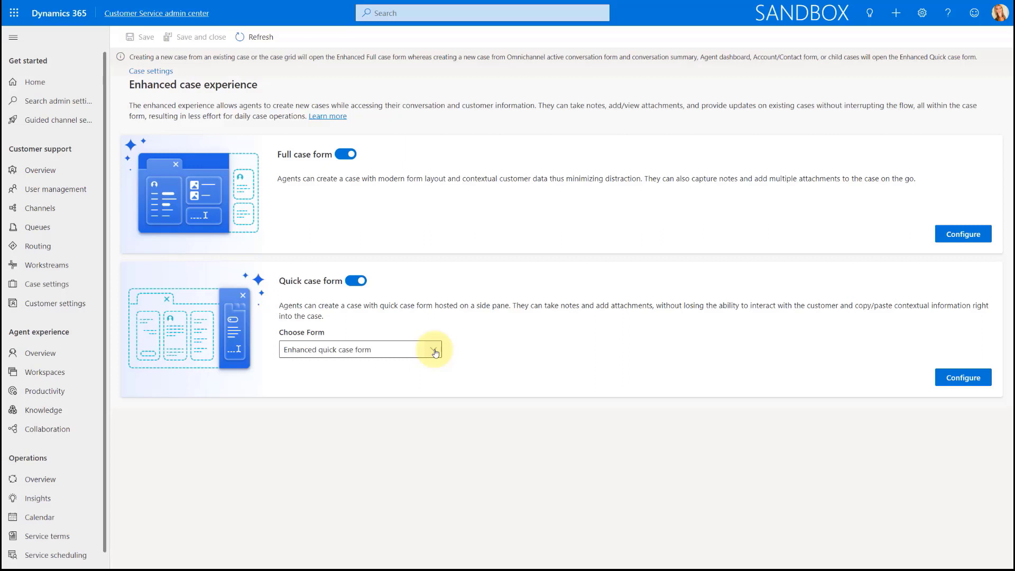
Keep Enhanced quick case form selected in the Choose Form dropdown.
click(434, 352)
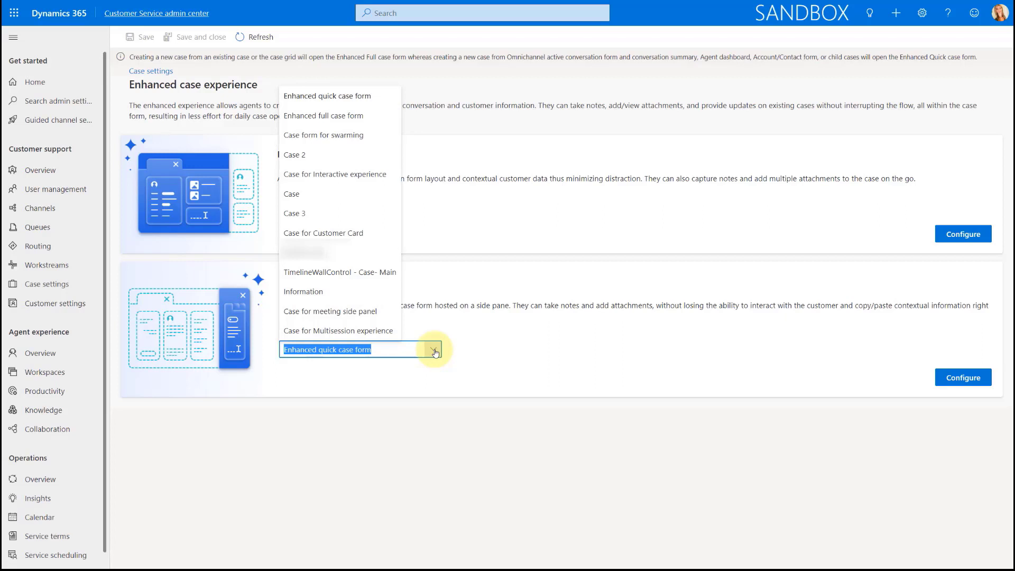
click(435, 353)
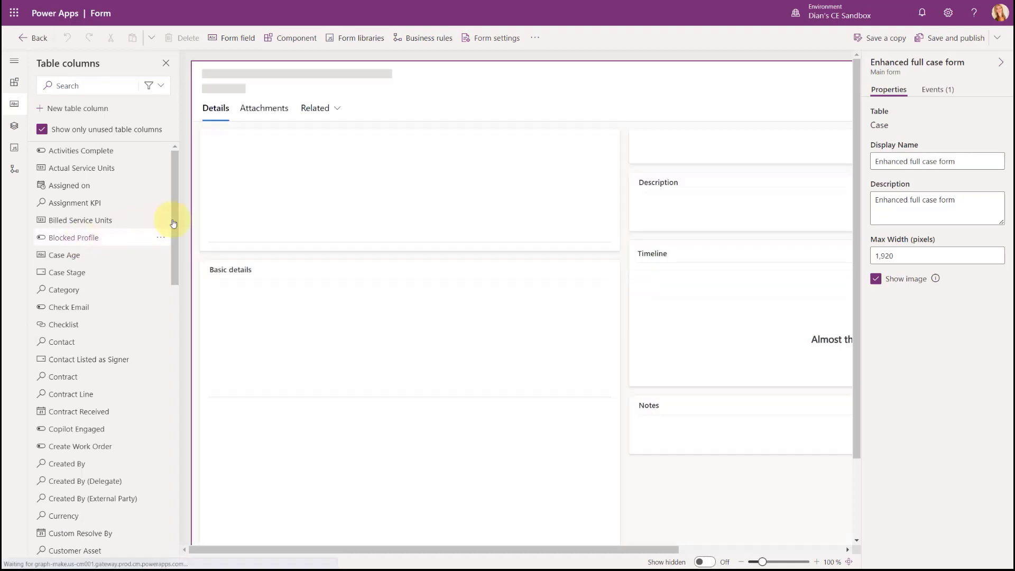
Review the Enhanced full case form's security roles in Form settings and close without changes.
click(487, 38)
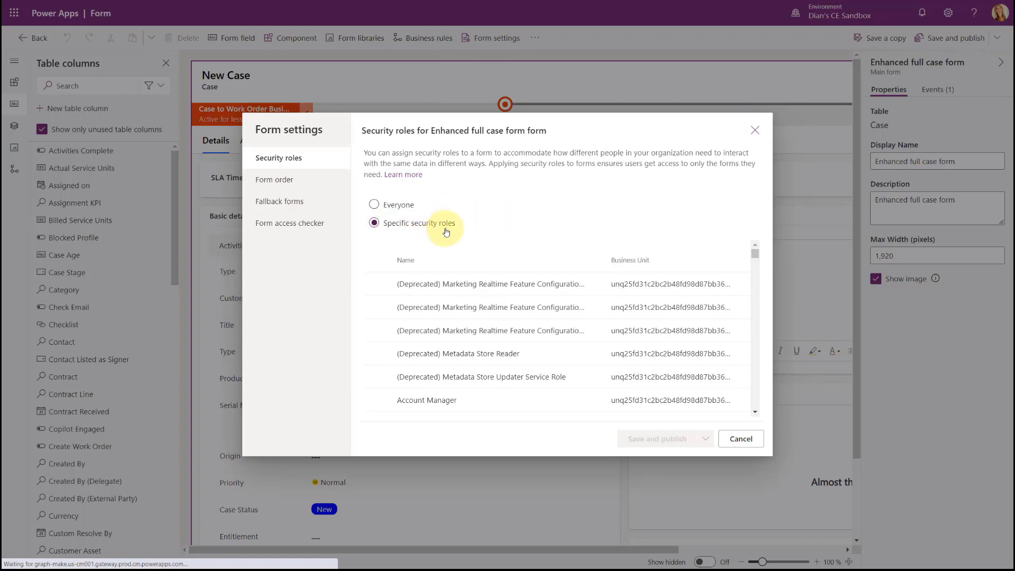
scroll(523, 348, down, 10)
scroll(523, 348, down, 5)
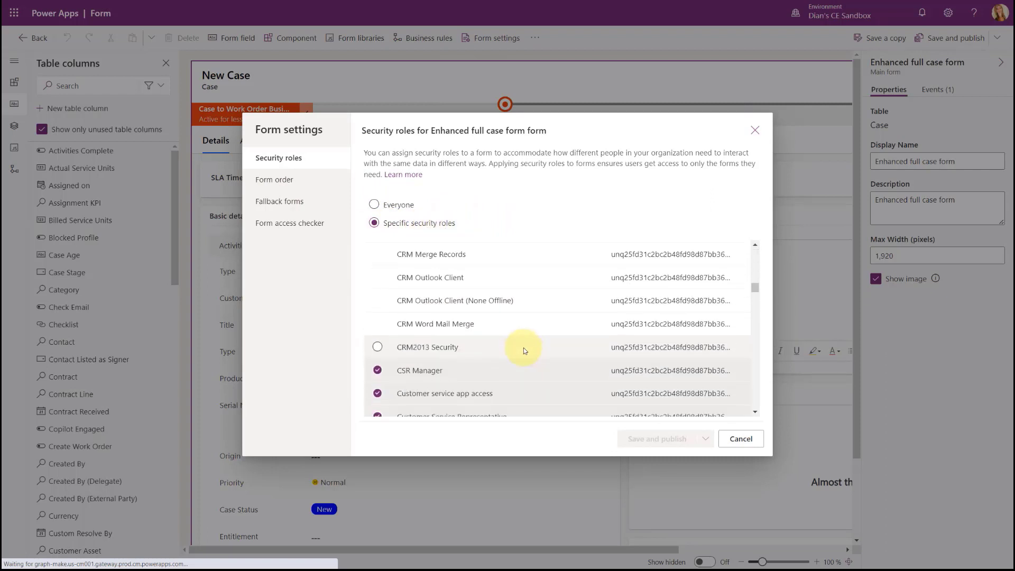
scroll(467, 285, up, 2)
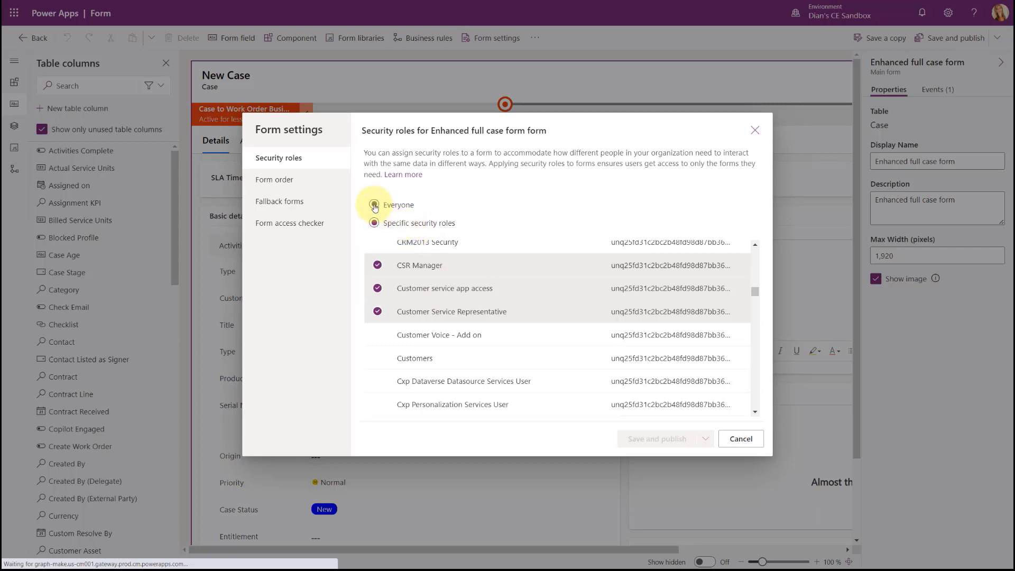
click(754, 130)
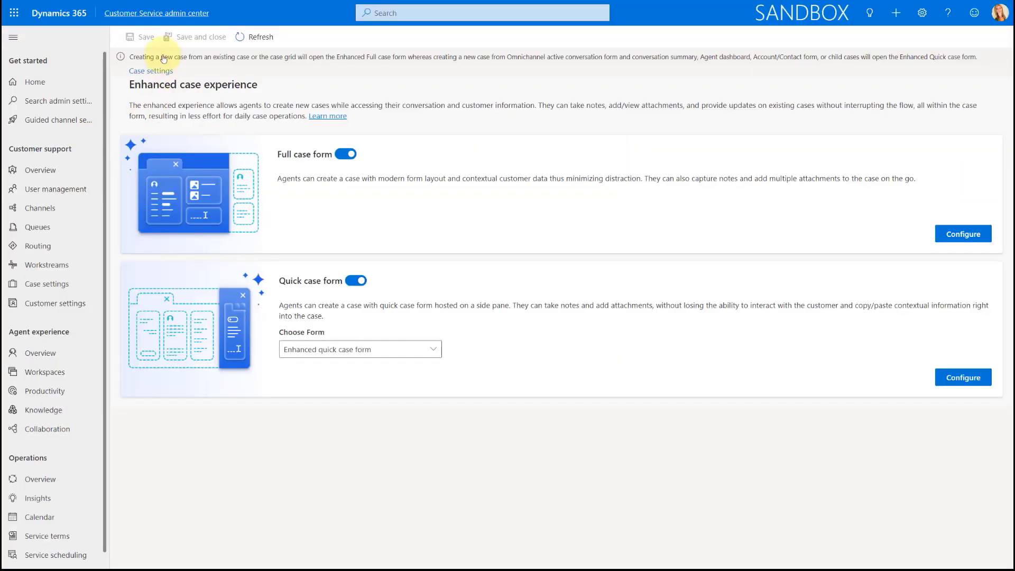
Bring up the options menu of the Customer Service workspace app from the published apps list.
click(187, 15)
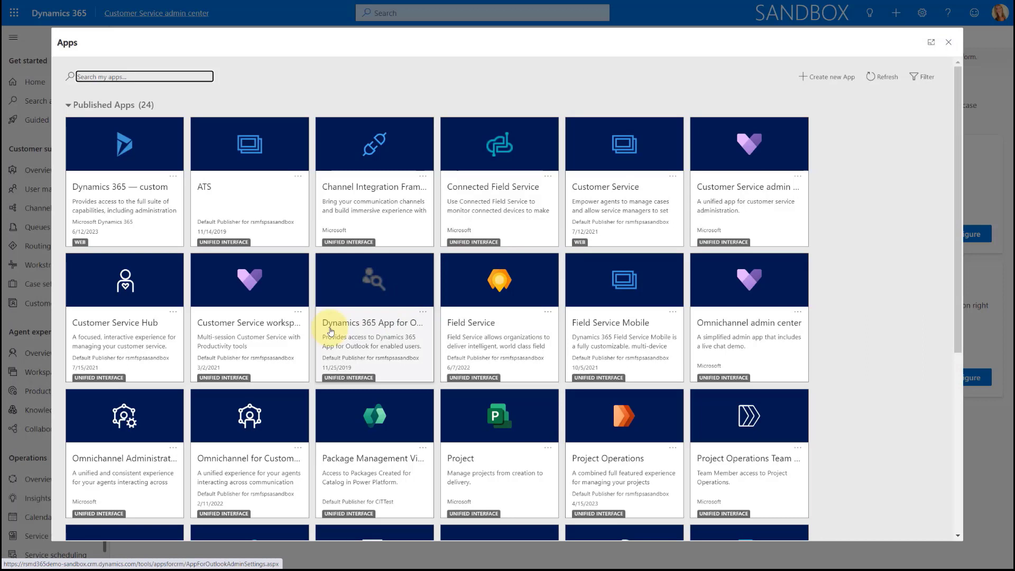
click(300, 313)
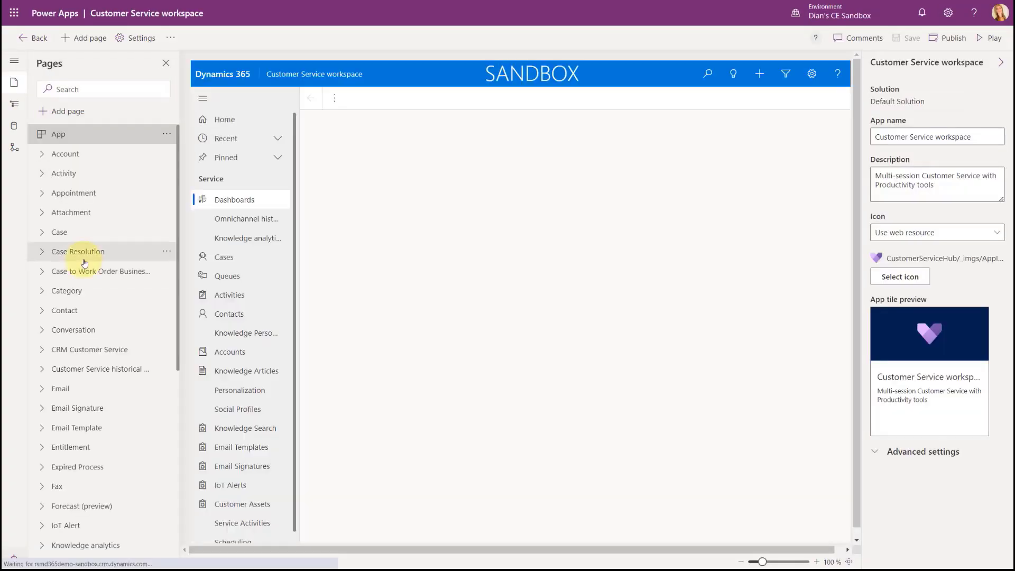
List the app's Case forms and show options for the Case form not in this app.
click(42, 232)
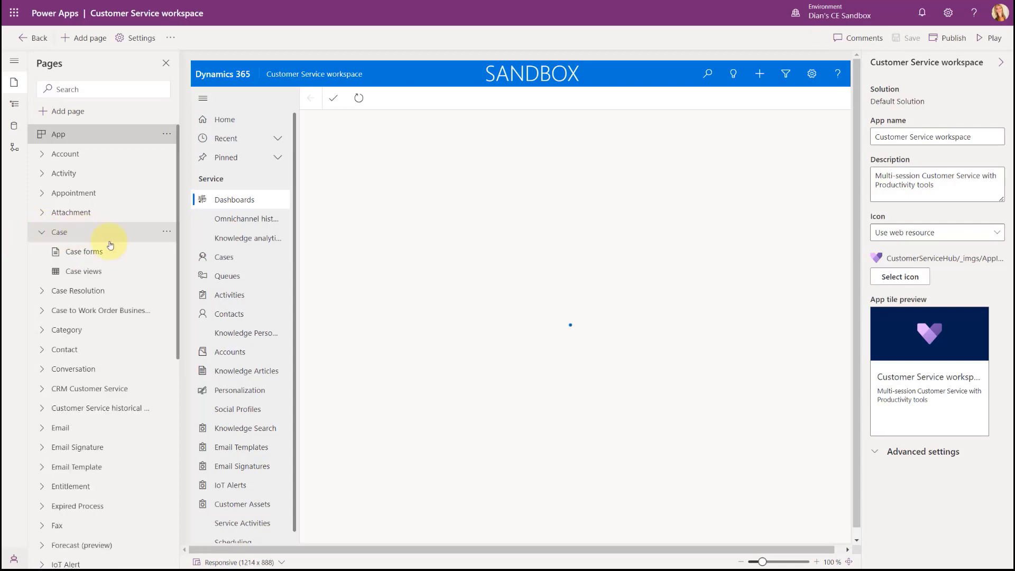
click(75, 253)
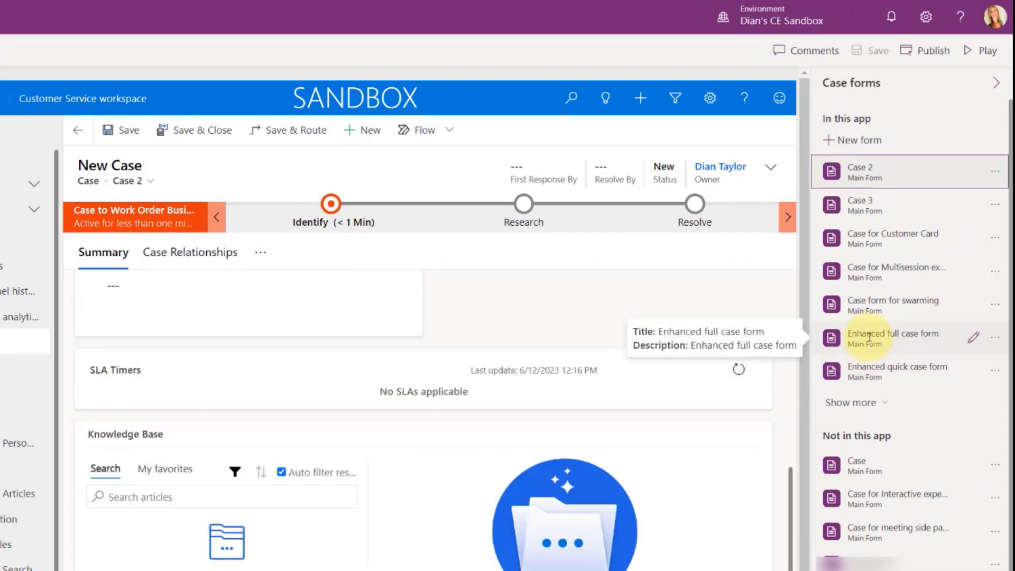
click(997, 467)
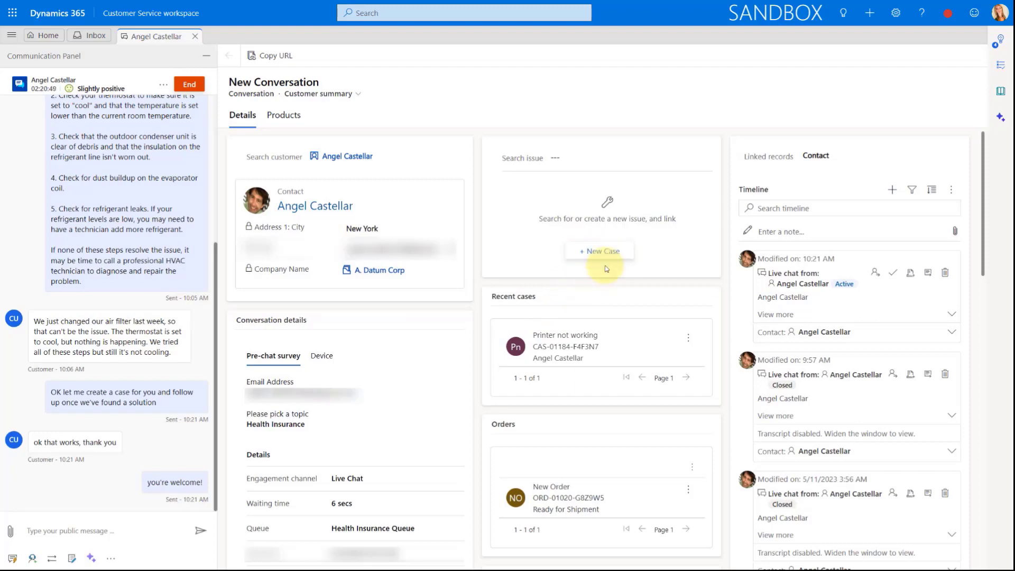
Start a quick-create Case from the top-bar + menu, then cancel it.
click(869, 16)
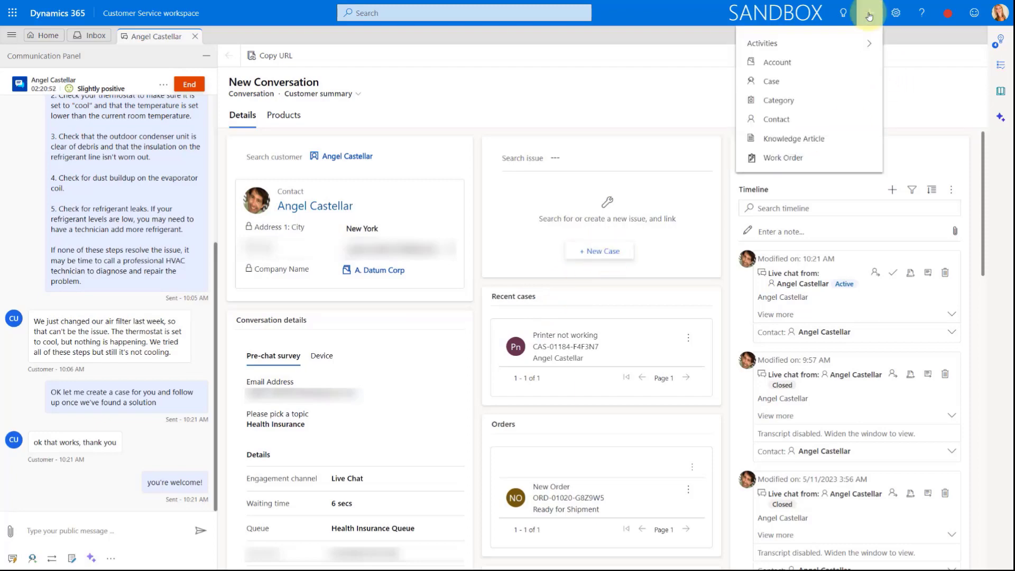
click(770, 83)
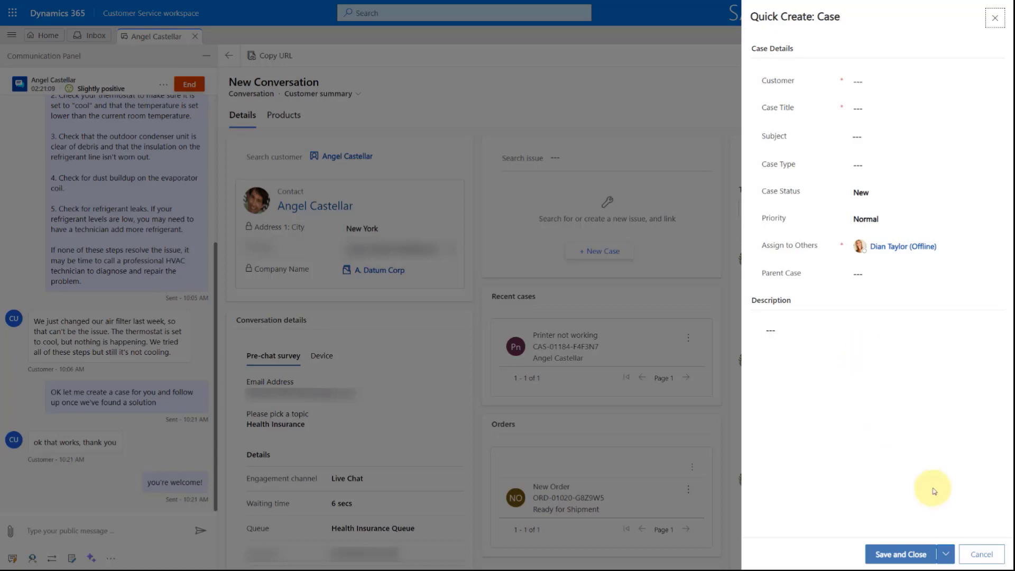
click(971, 552)
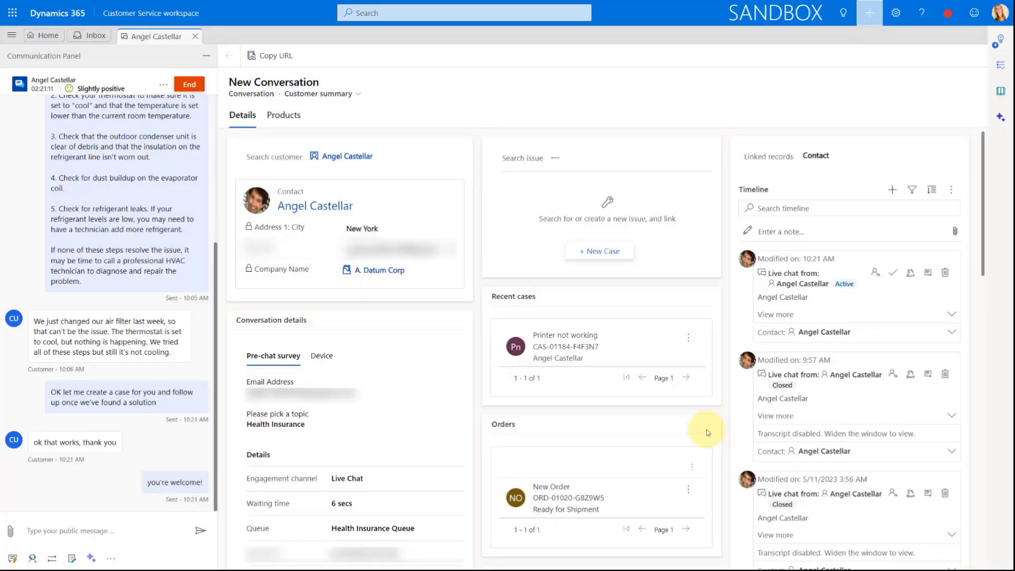
Start a new case for the customer titled 'HVAC is not cooling'.
click(598, 253)
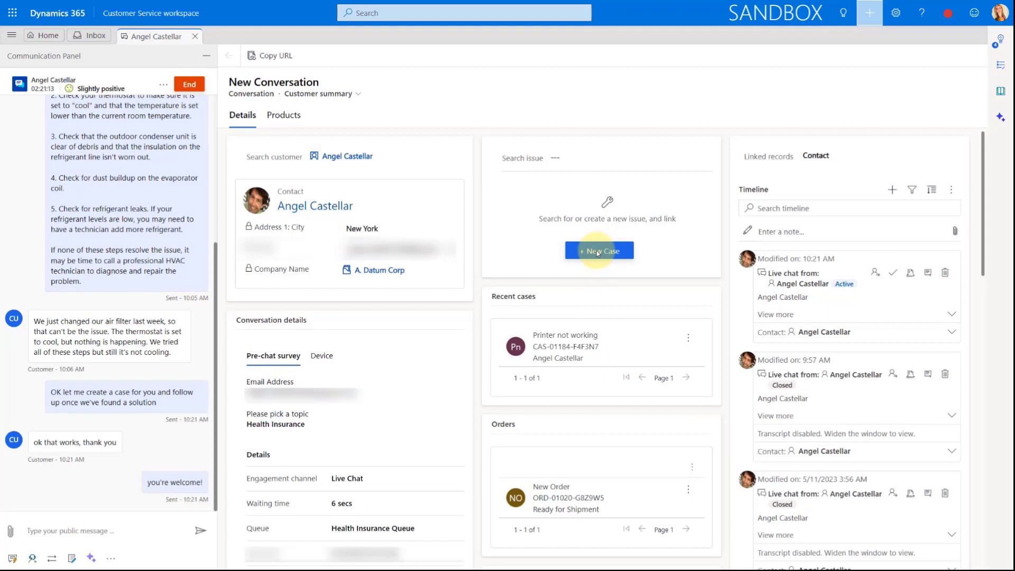
click(598, 252)
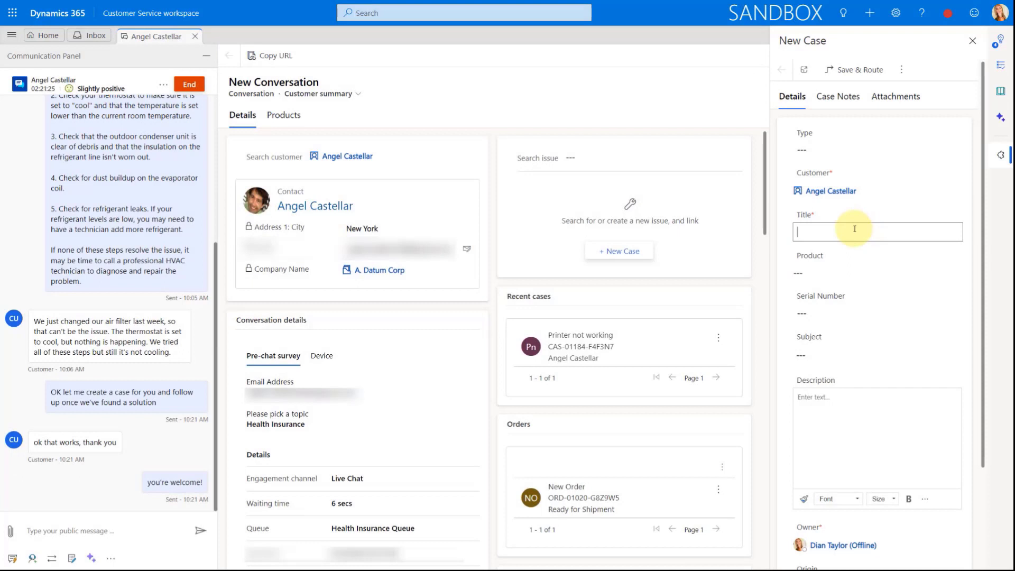
text(HVAC is not cooling)
Set the product to HVAC Unit and enter the description 'blablablalba'.
click(851, 273)
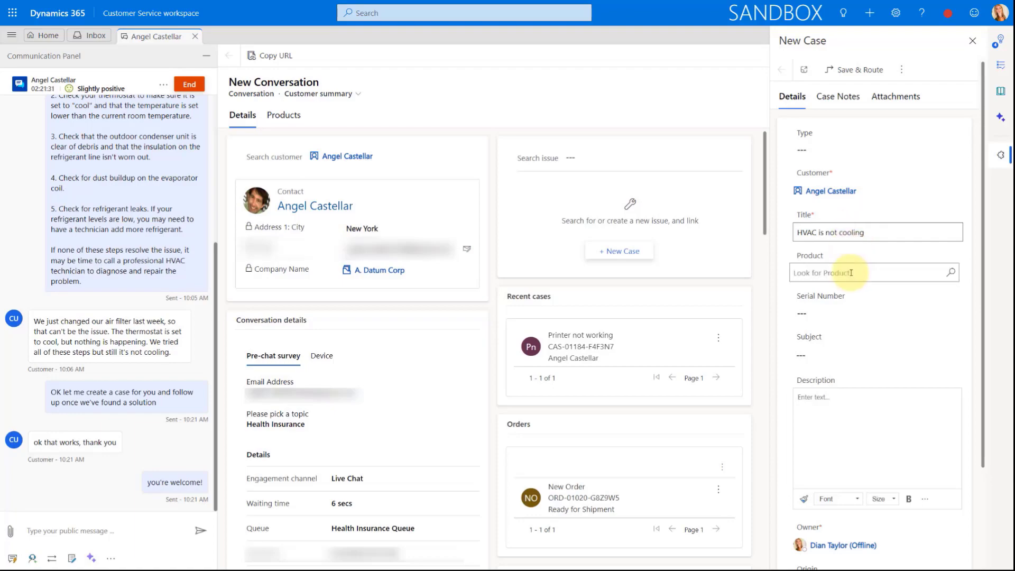
click(91, 34)
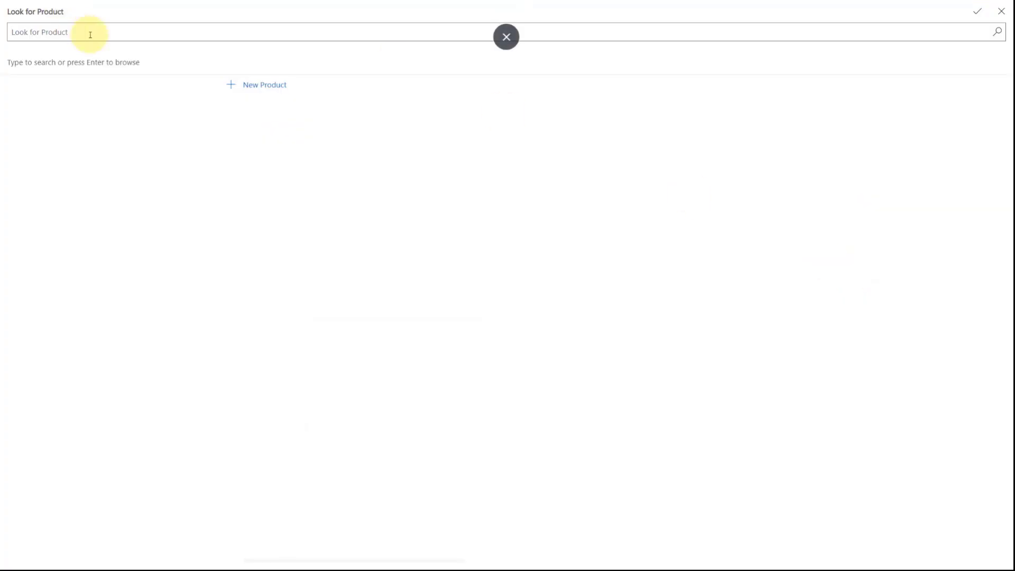
text(hav)
key(BackSpace)
key(BackSpace)
text(va)
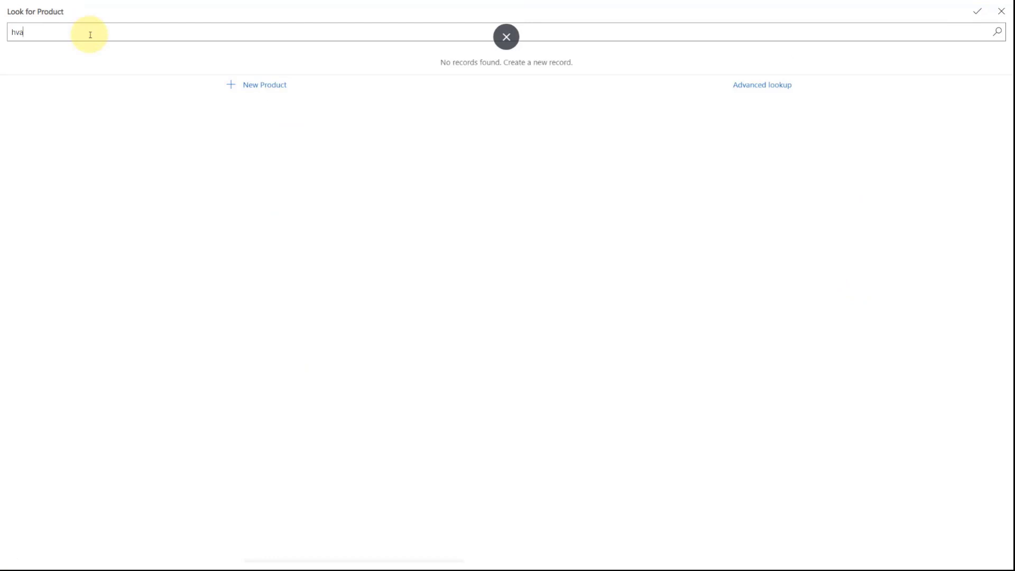
click(67, 87)
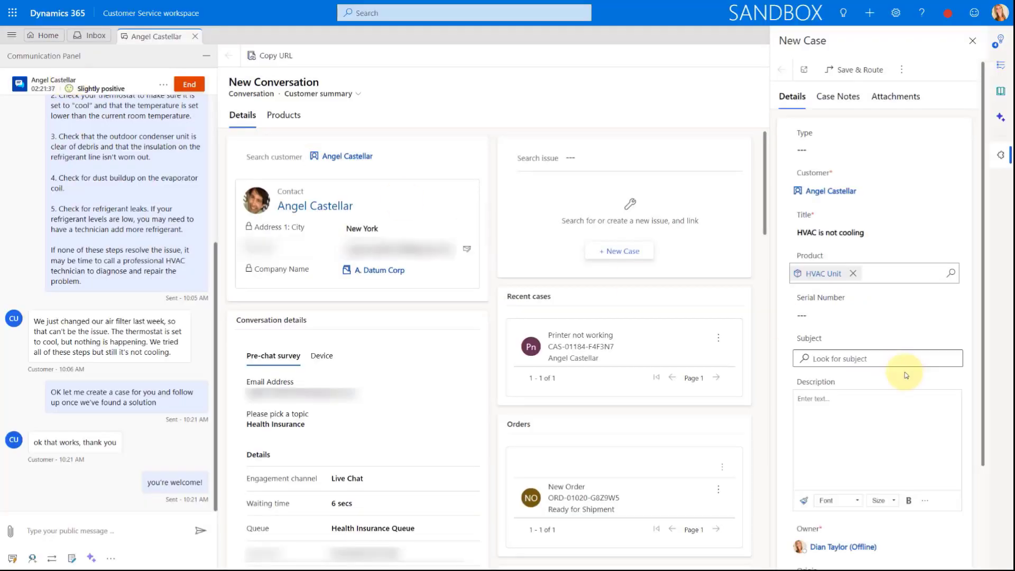
click(807, 395)
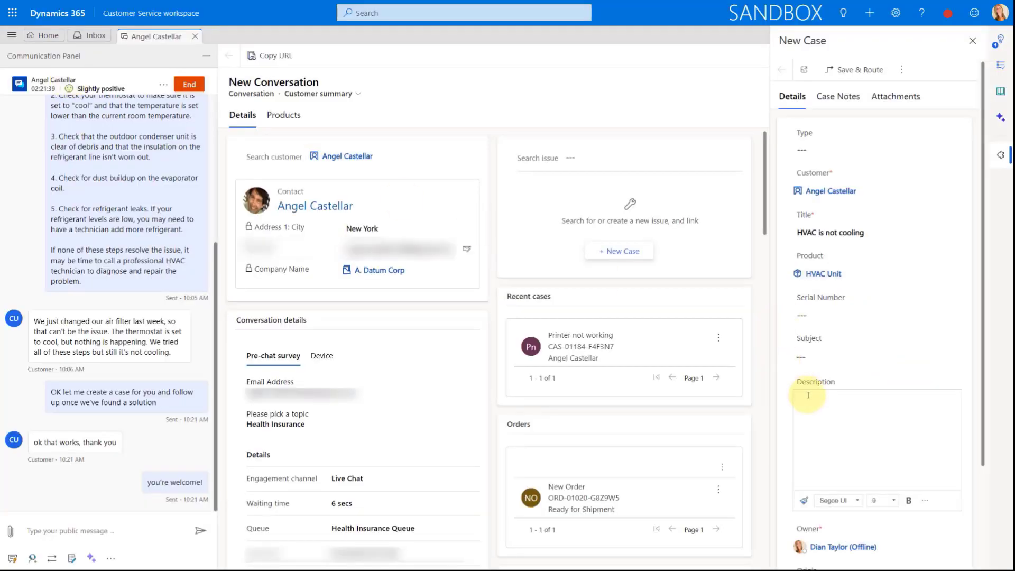
text(blablablalba)
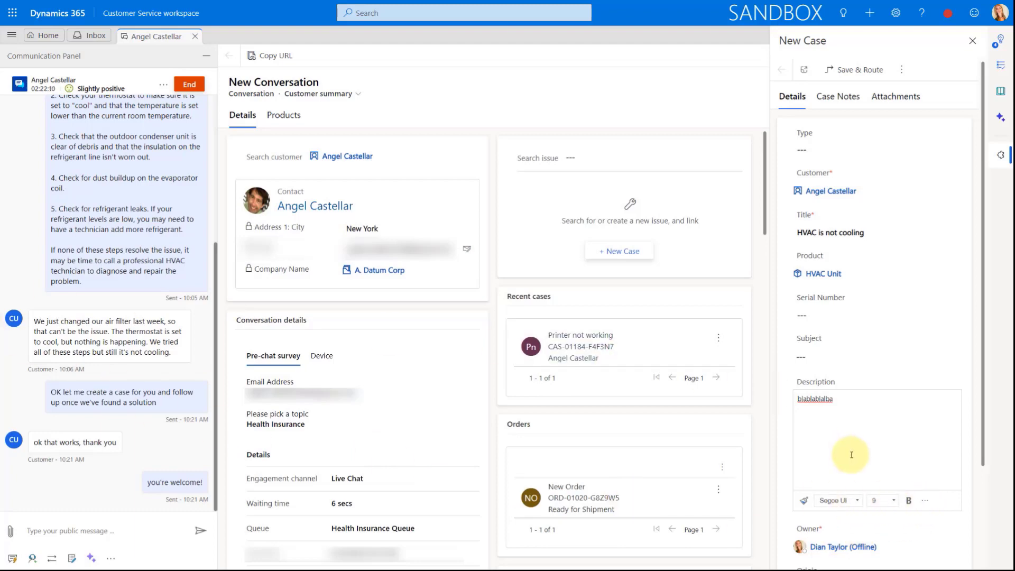
Paste the HVAC unit image into the case description.
click(845, 399)
key(ctrl+v)
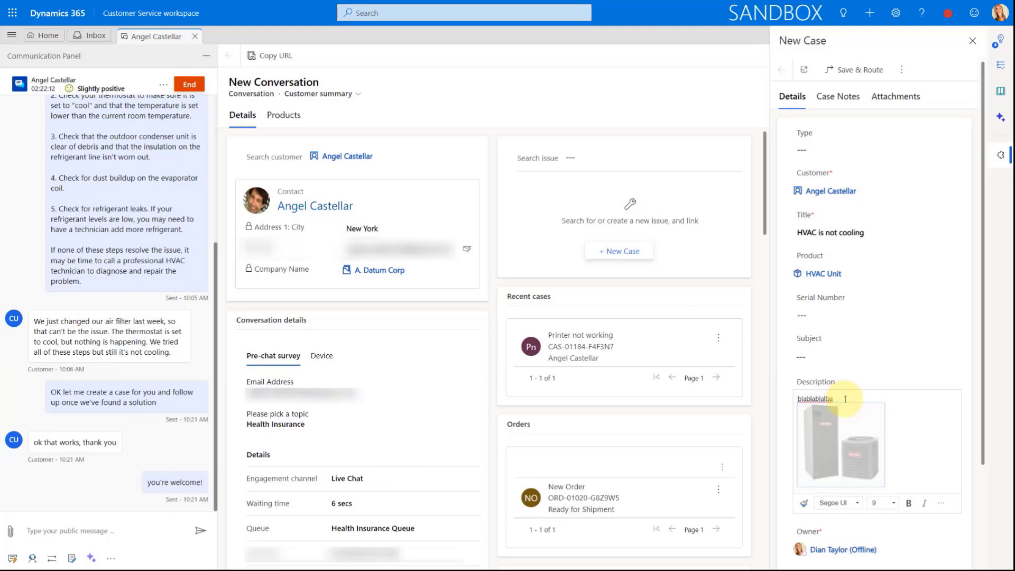
scroll(891, 427, down, 2)
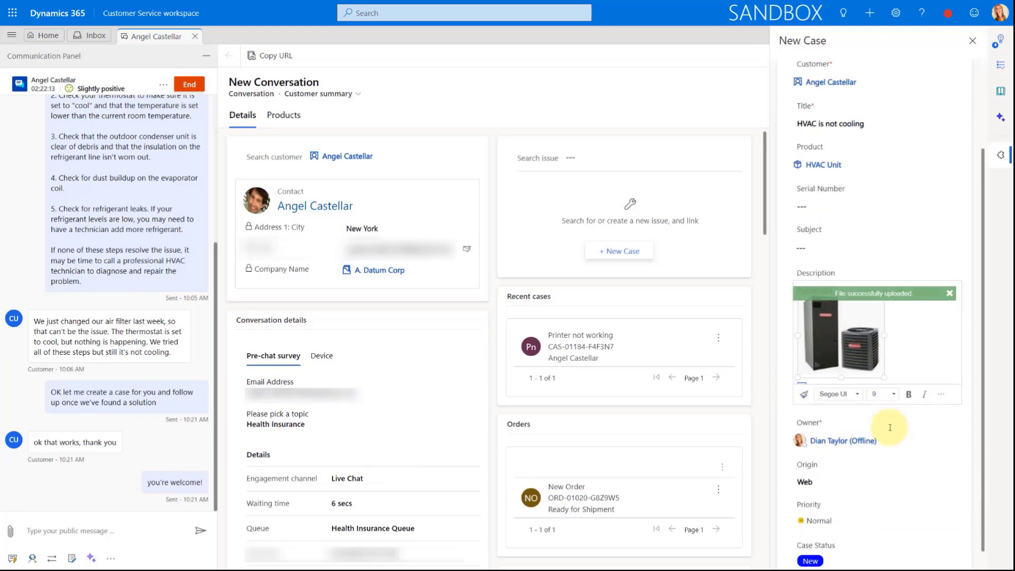
scroll(890, 427, down, 1)
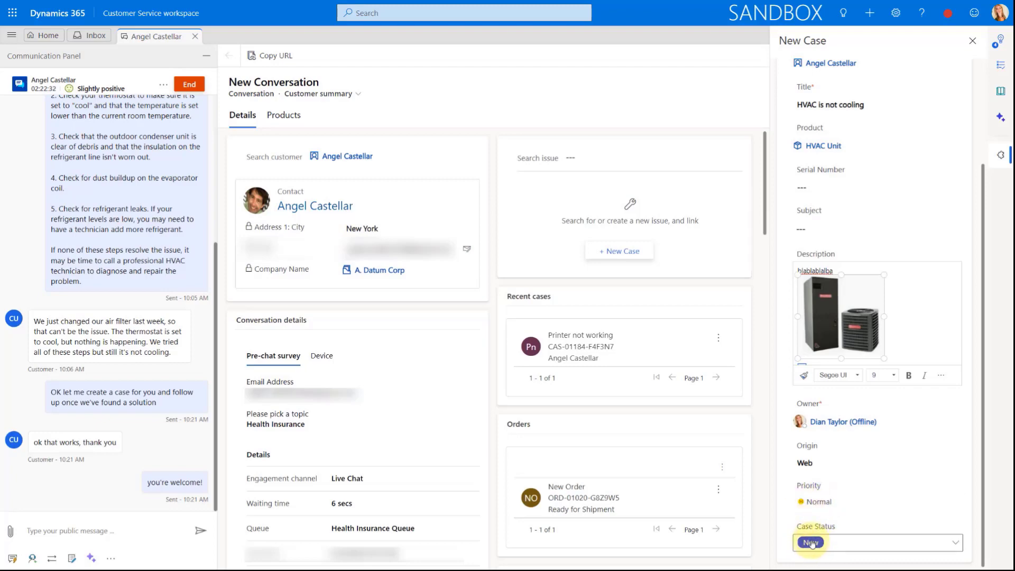
Keep Priority at Normal and Case Status at New.
click(806, 503)
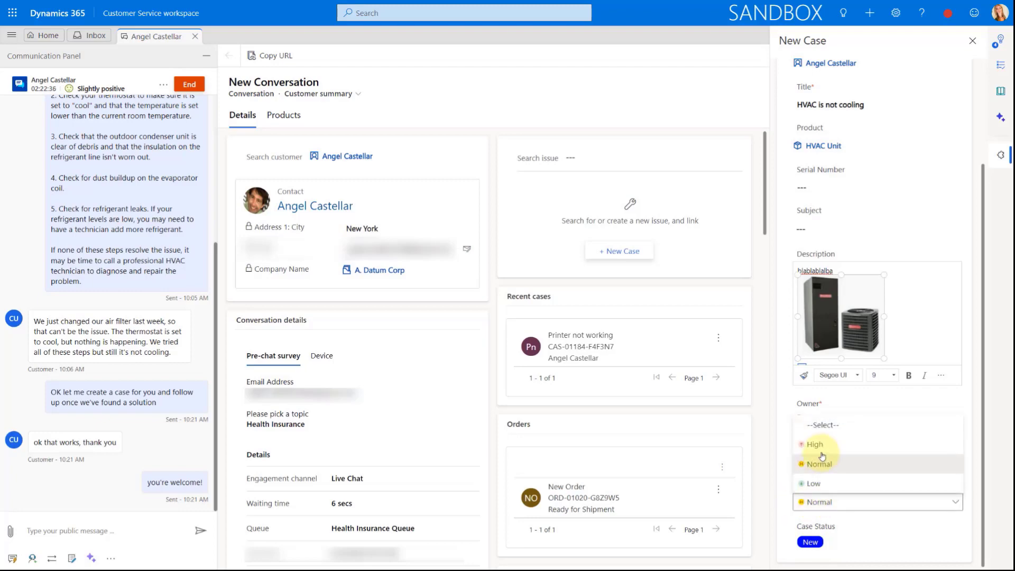
click(934, 543)
click(933, 542)
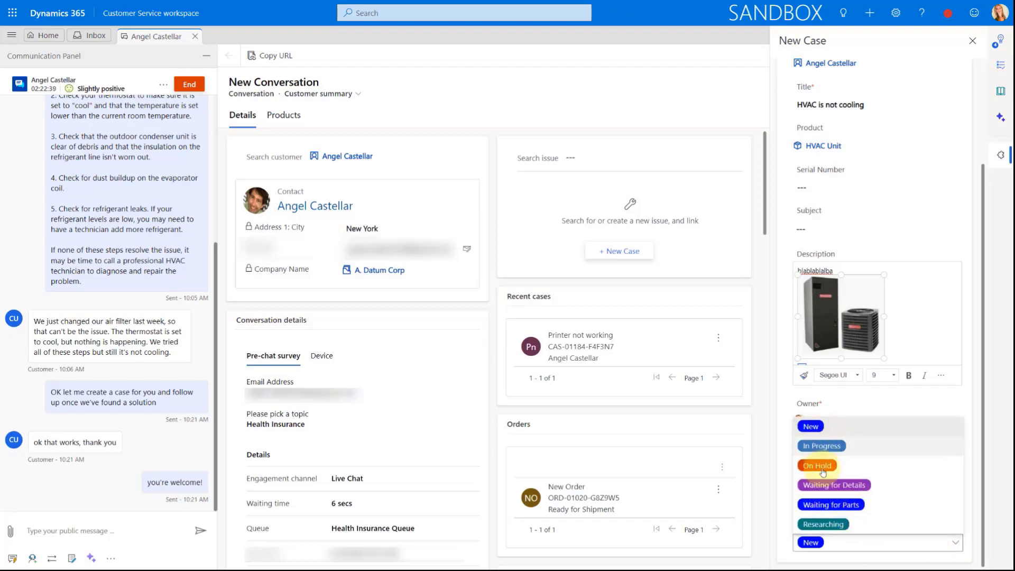
click(950, 406)
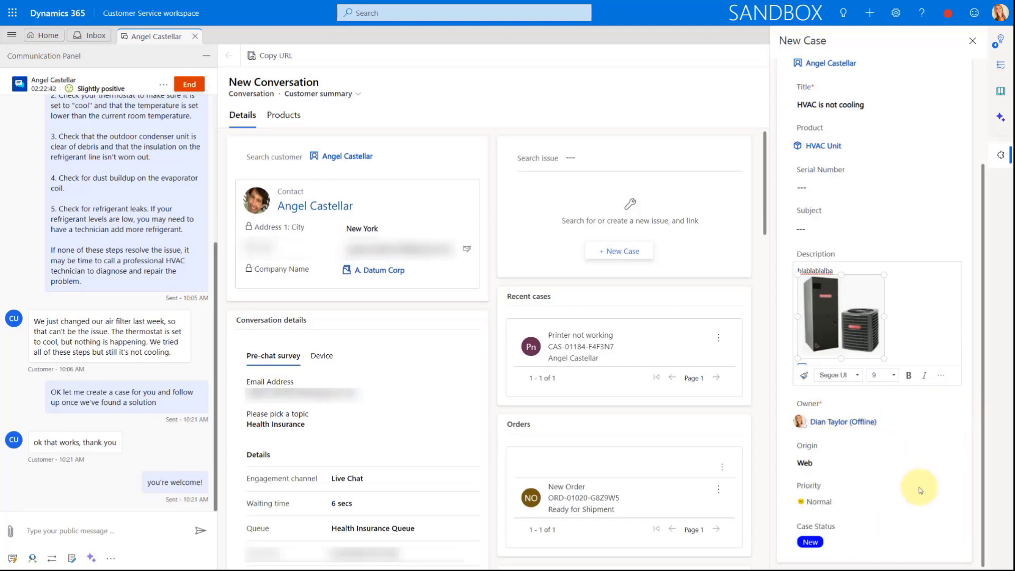
Set the case type to Problem and bring up the Case Notes.
scroll(915, 499, up, 3)
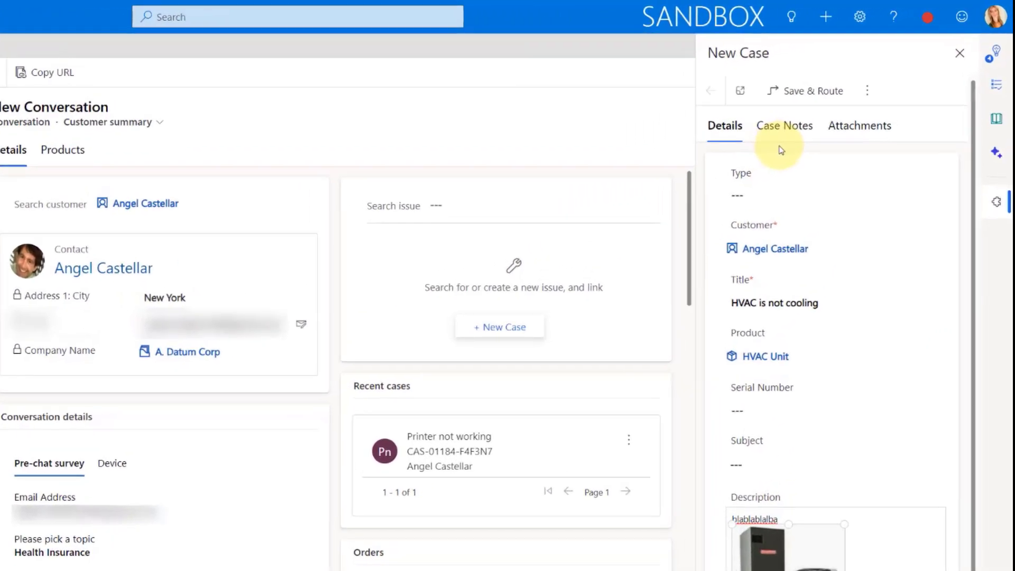
click(754, 196)
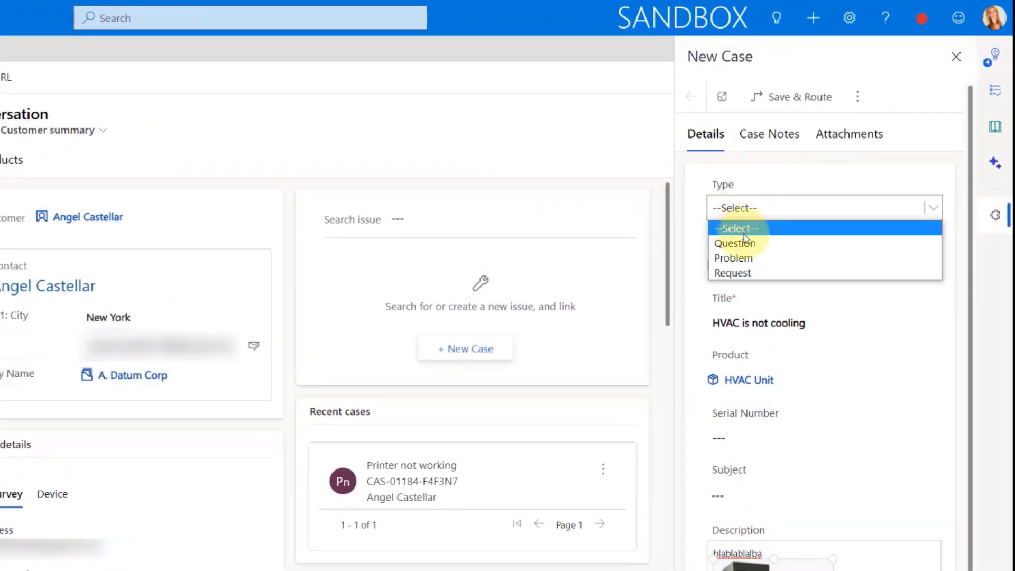
click(753, 240)
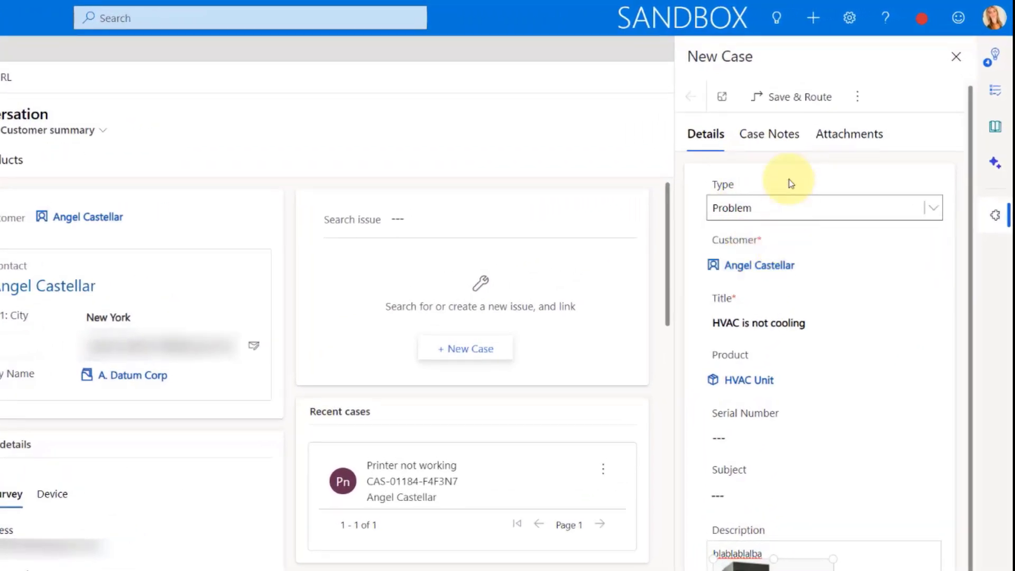
click(768, 135)
Write the case note 'Notes about this case' and switch to Attachments.
click(742, 194)
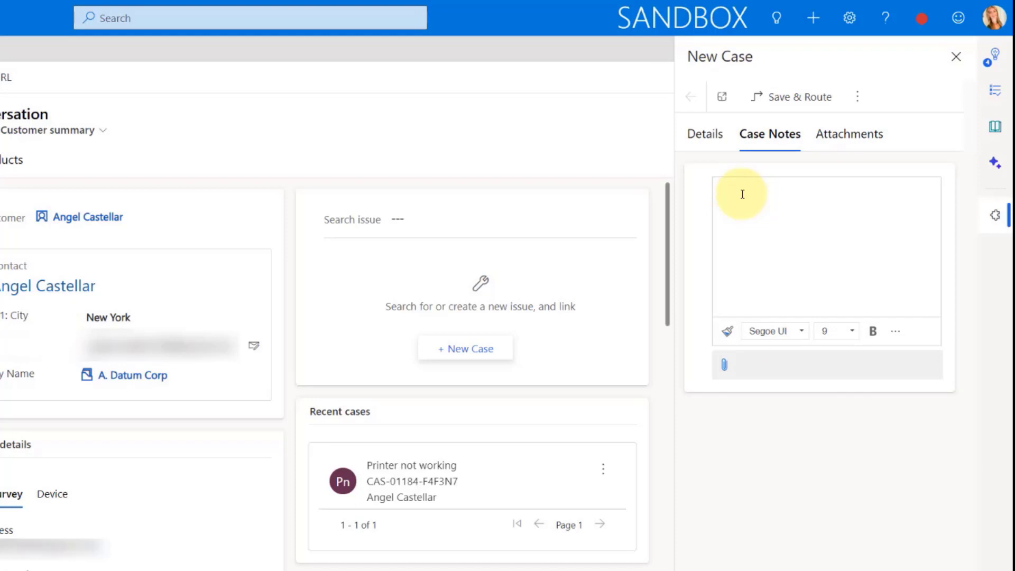
text(Notes about this case)
click(862, 133)
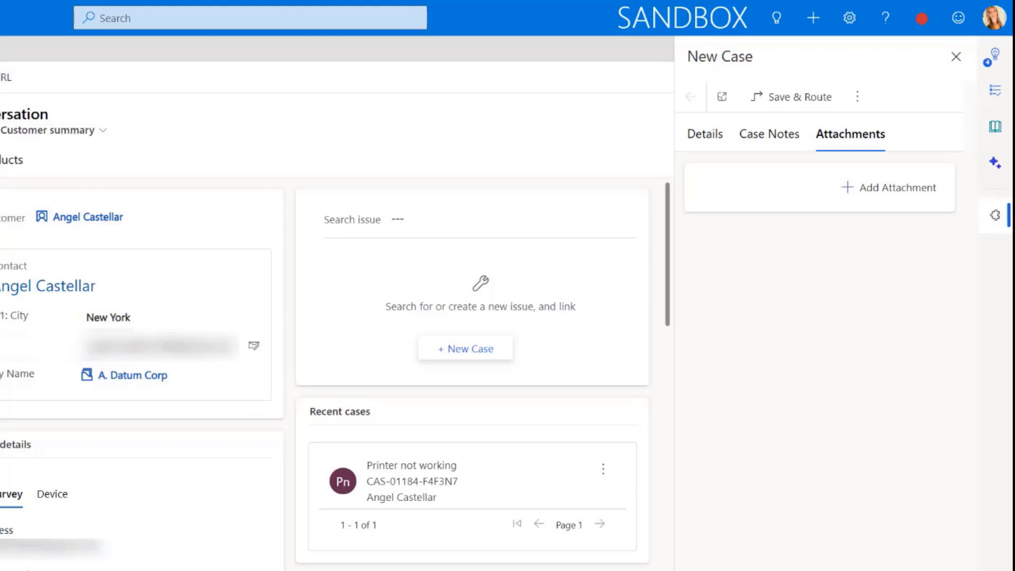
Upload SolutionsHistory.png, EditColumError.PNG, EditColumnError.txt and PowerAutomateError.txt from Downloads, then go back to Details.
click(893, 189)
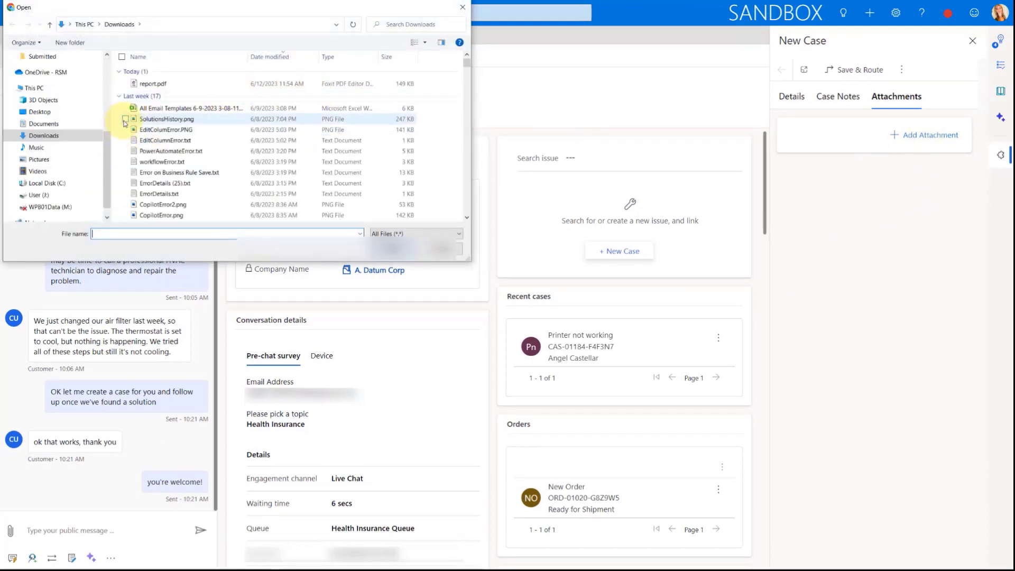
click(126, 120)
click(125, 130)
click(125, 140)
click(126, 151)
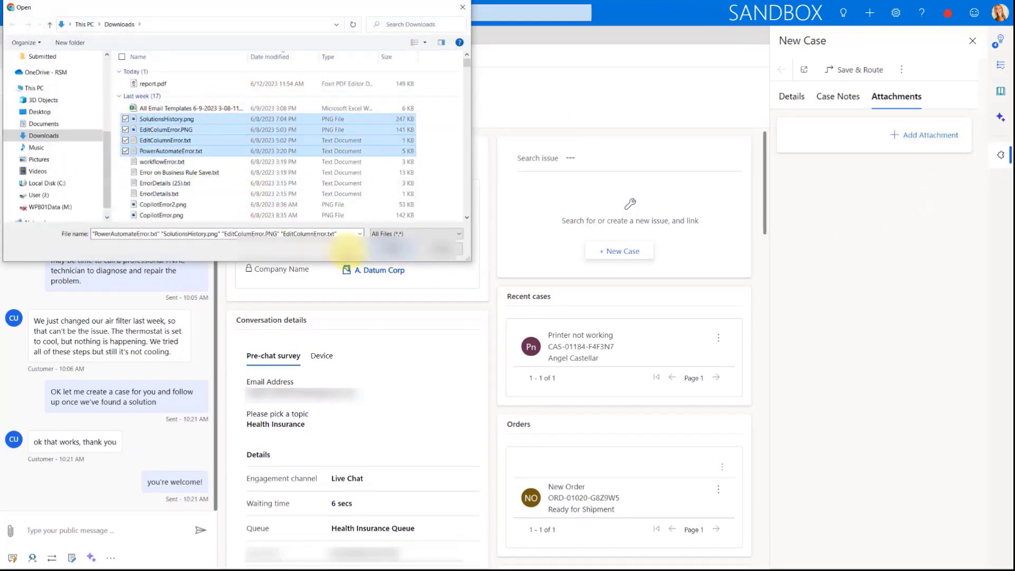
click(377, 249)
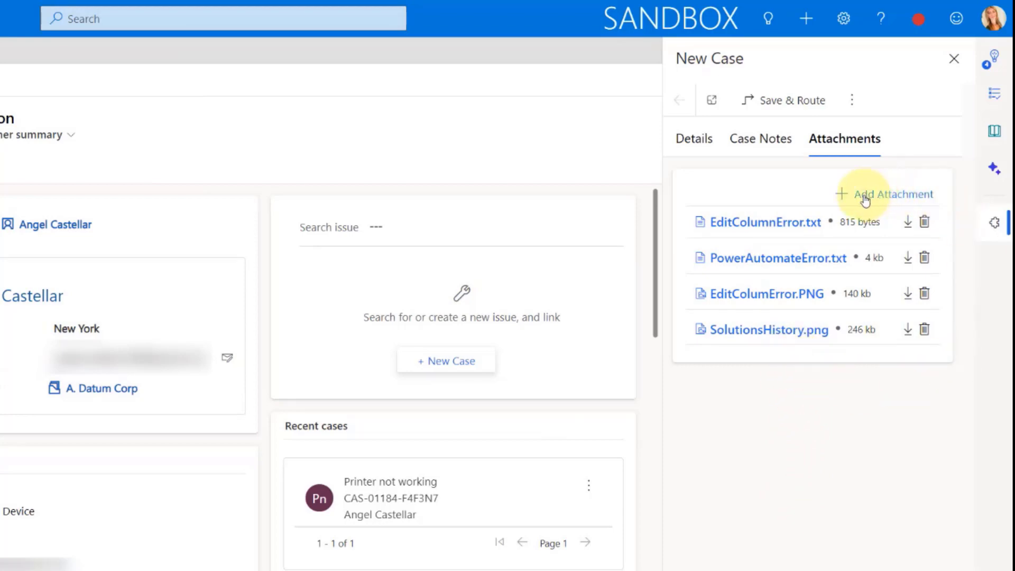
click(696, 140)
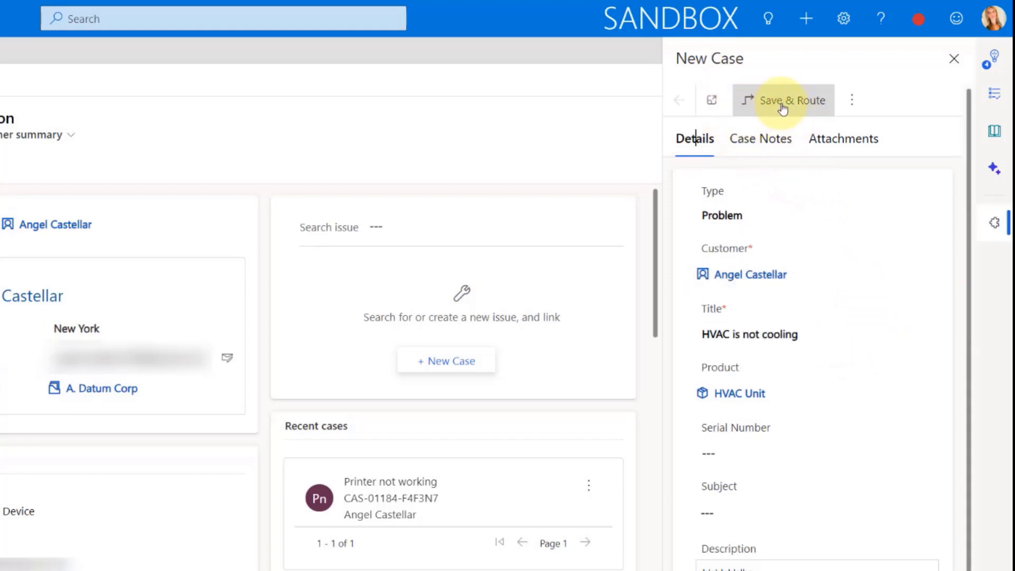
click(854, 101)
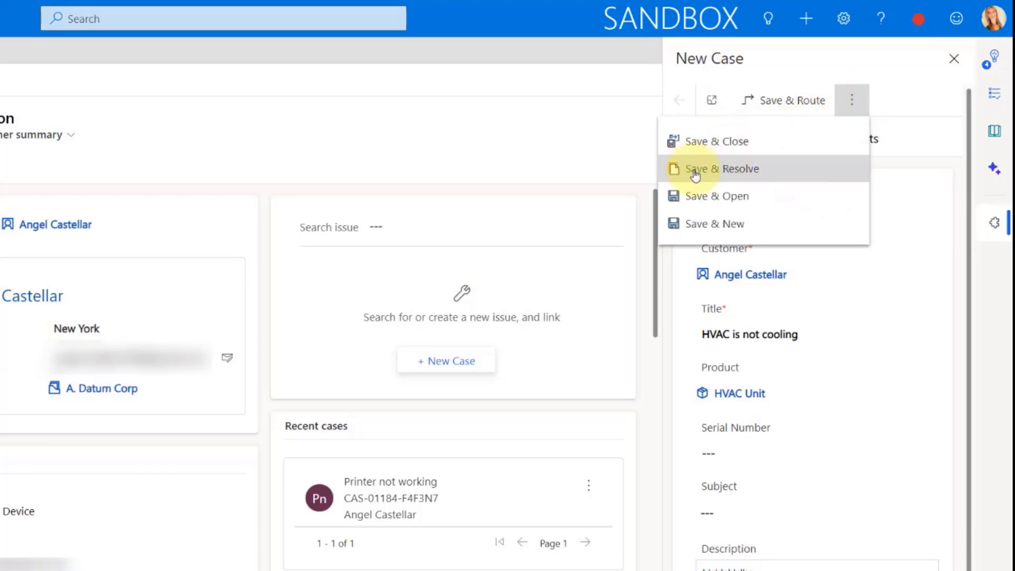
click(890, 163)
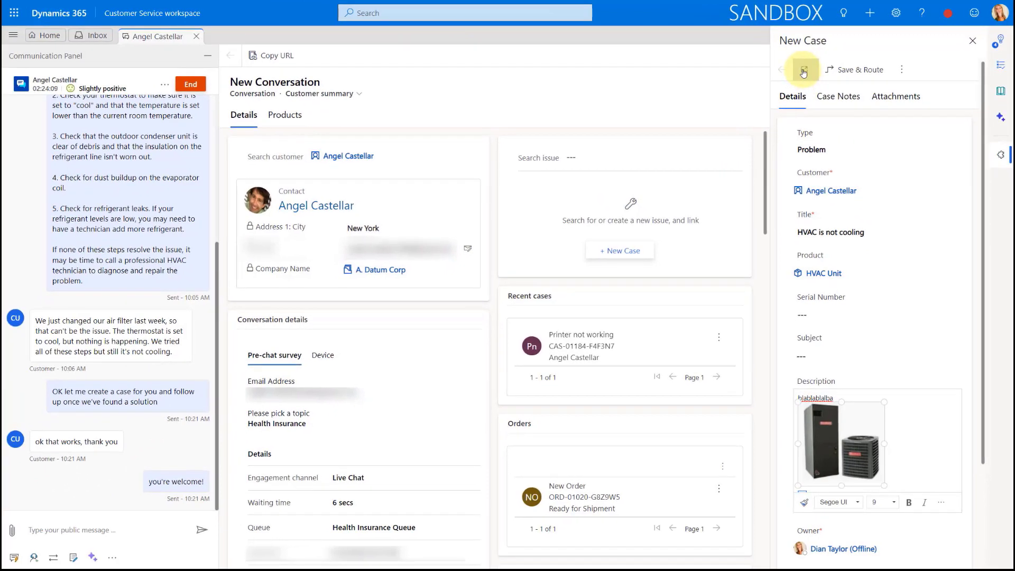
Pop the unsaved HVAC case out into the Enhanced full case form and attempt to save it.
click(804, 72)
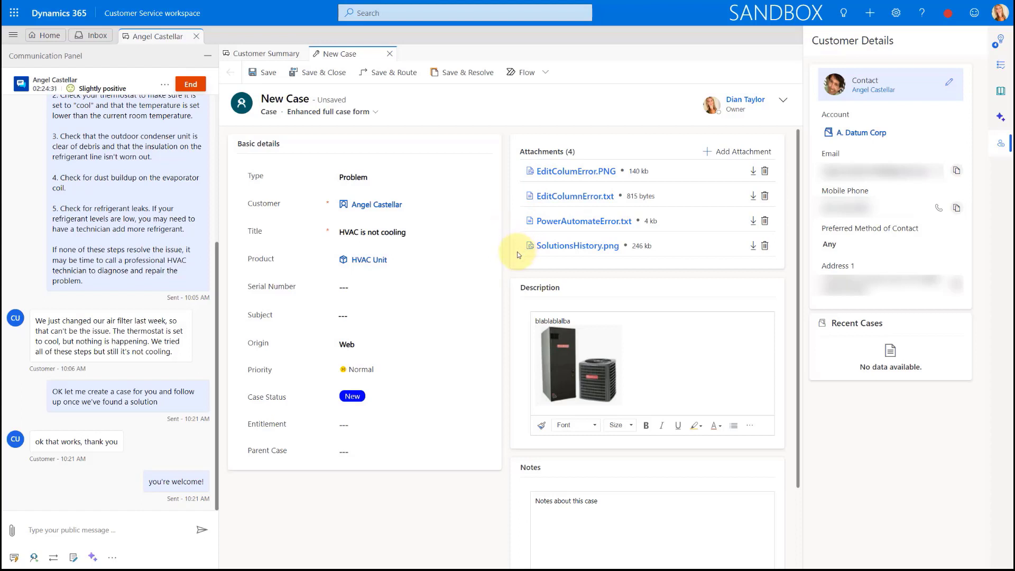
scroll(517, 254, down, 1)
scroll(517, 254, up, 1)
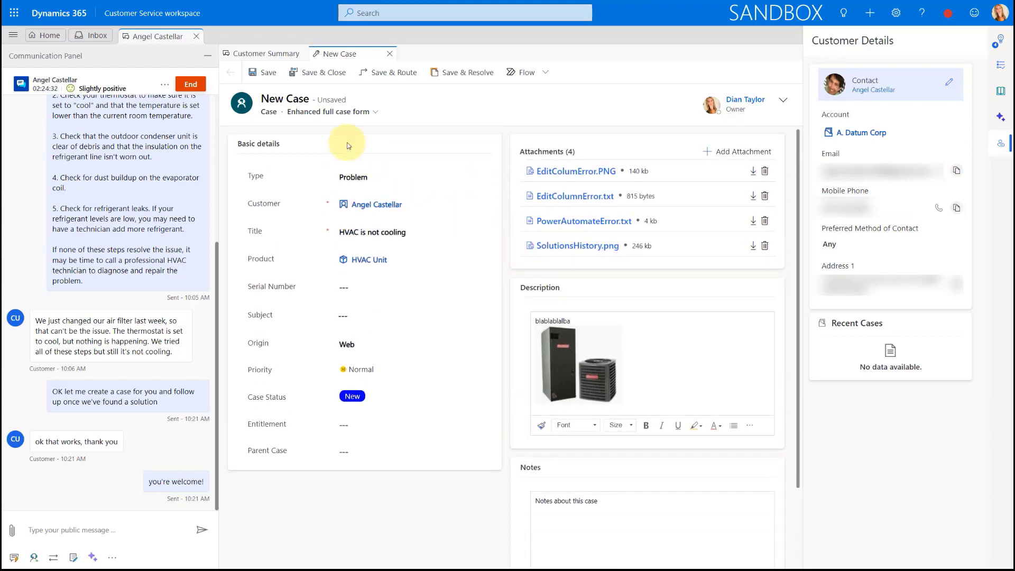
click(263, 75)
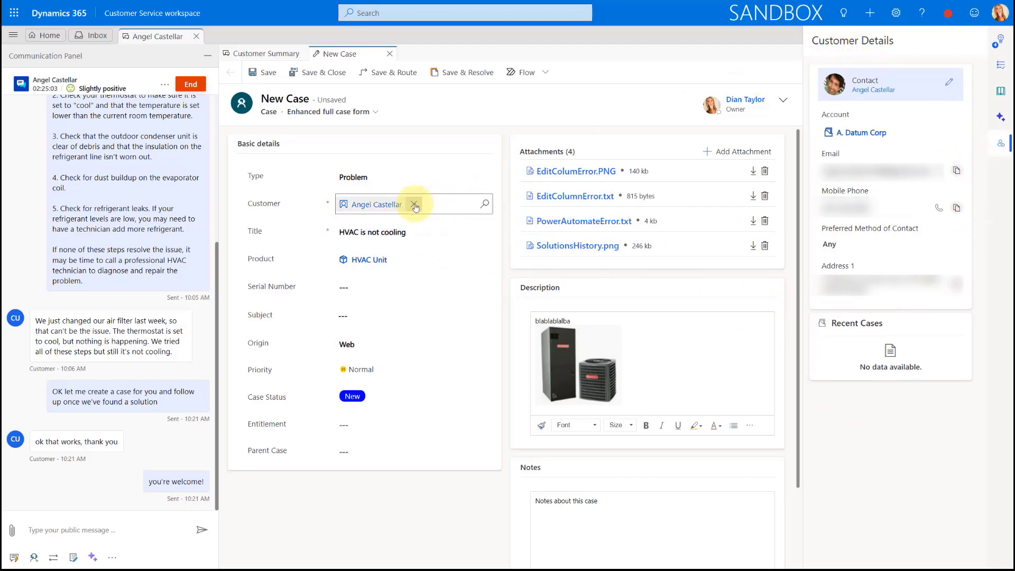
Replace the case's contact customer with the account A. Datum Corp via the Customer lookup.
click(418, 203)
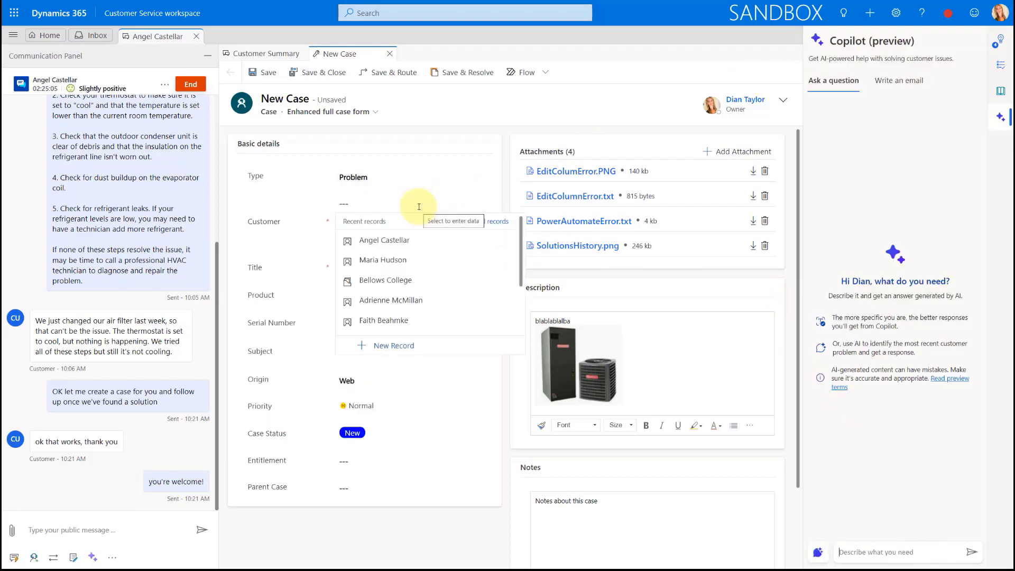
text(a. da)
click(415, 204)
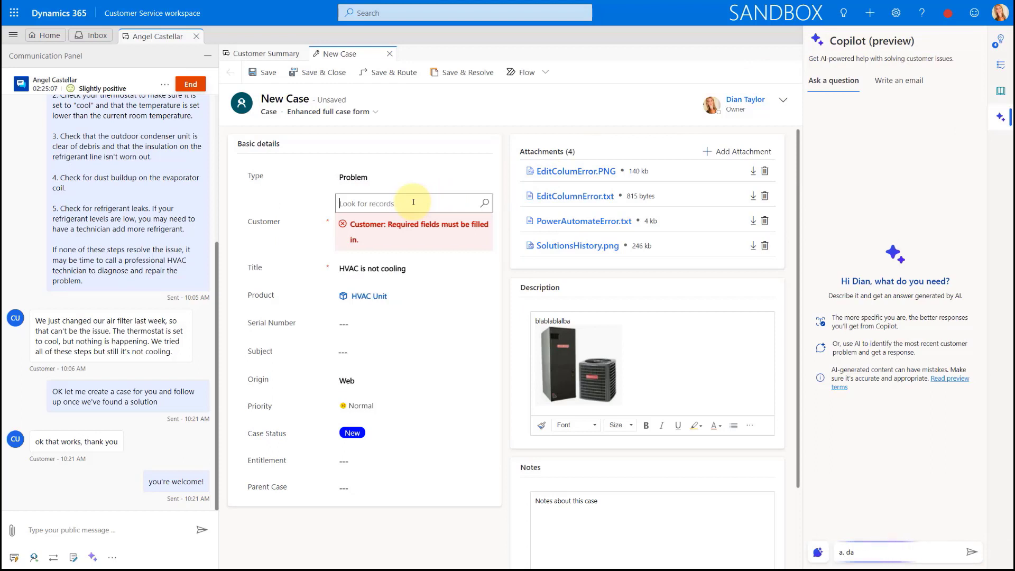
text(a. da)
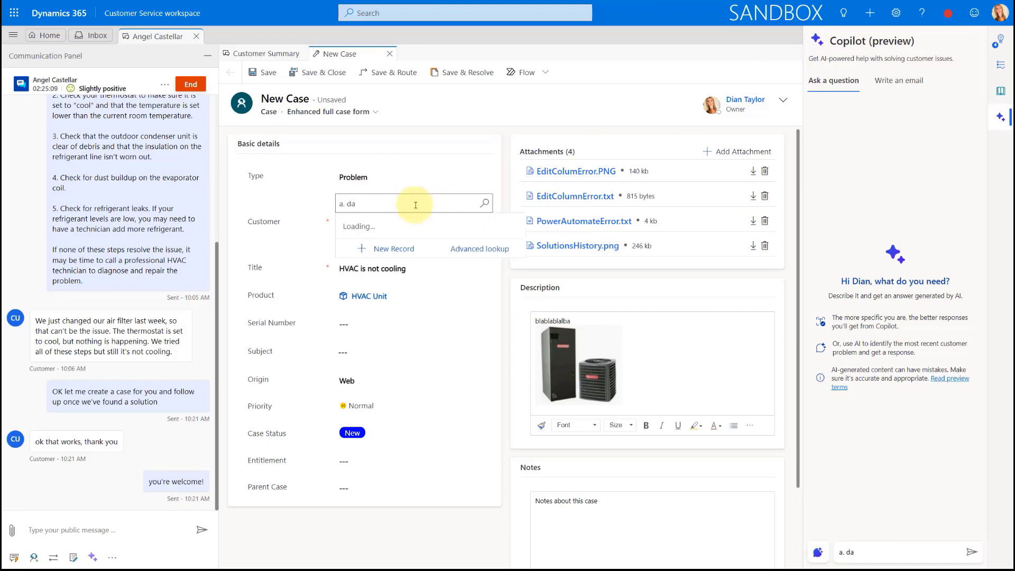
click(414, 244)
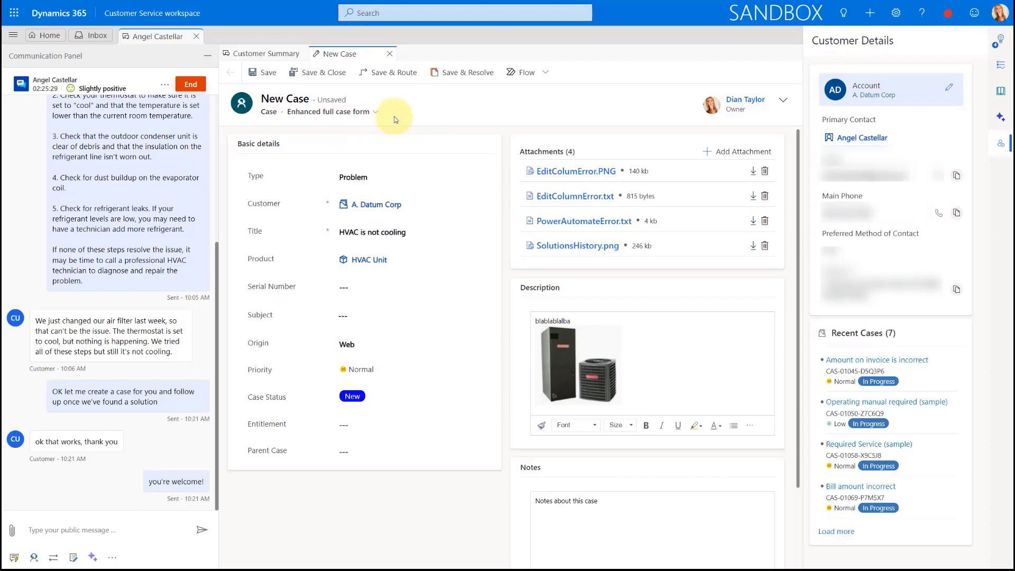
Save the HVAC is not cooling case and open its Attachments tab to see the four files.
click(262, 72)
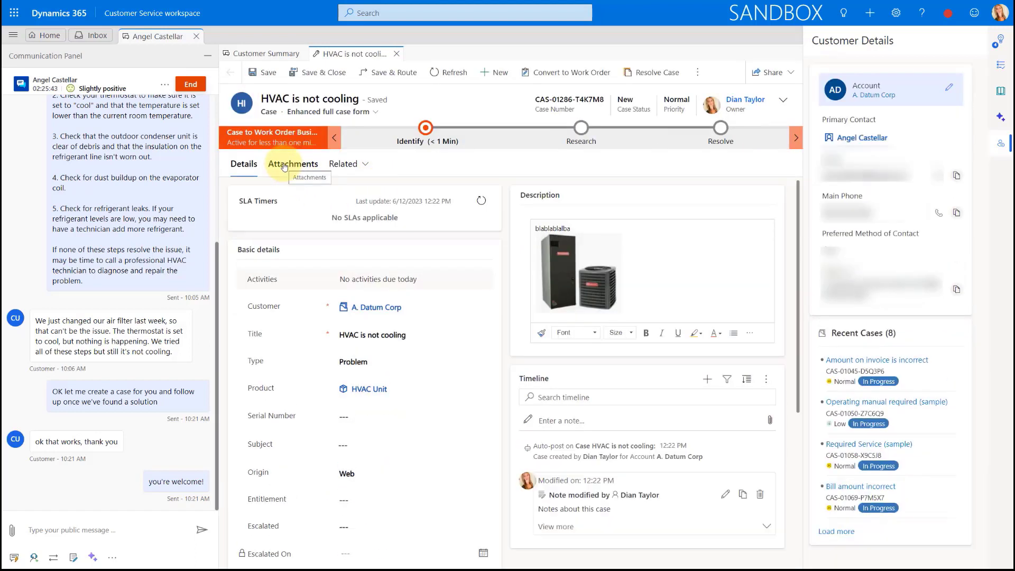
click(285, 166)
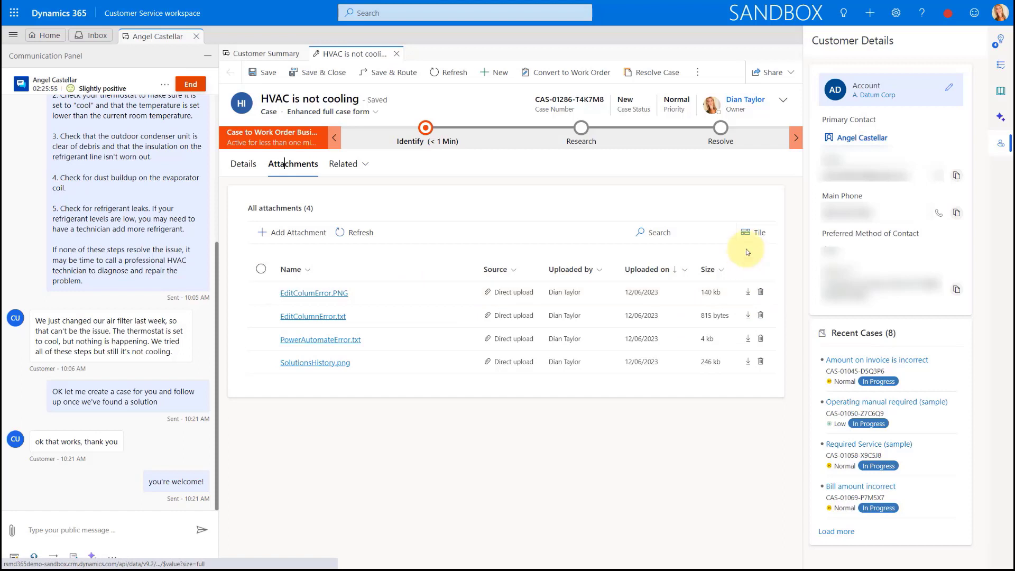
Show attachments as tiles, then review the Details form and its timeline note 'Notes about this case'.
click(755, 232)
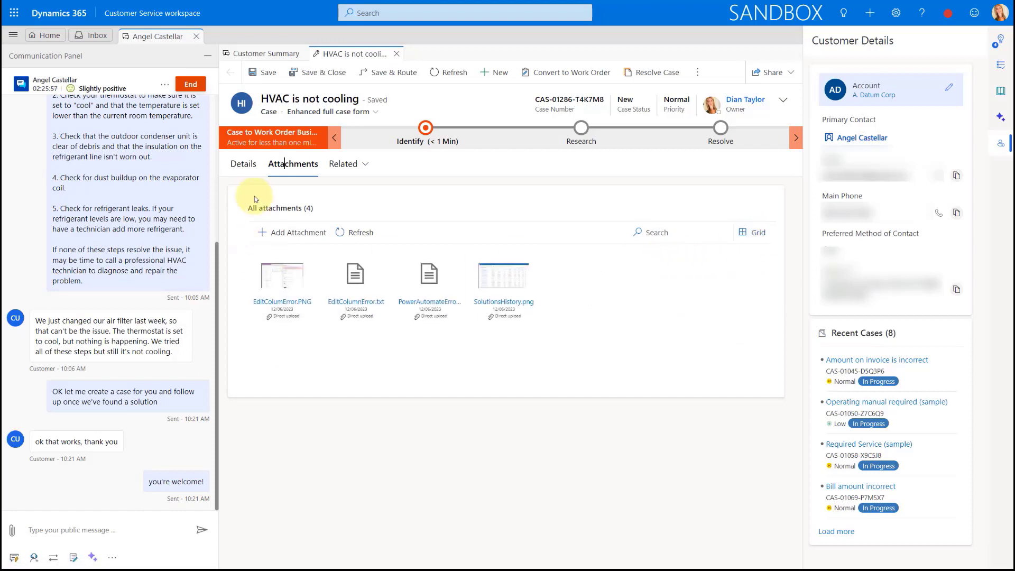
click(244, 164)
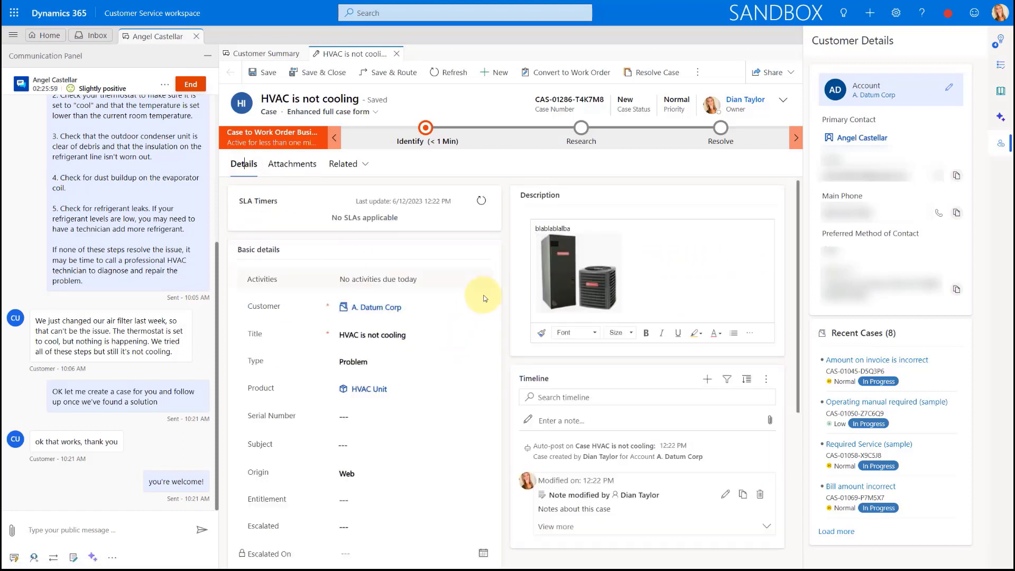
scroll(509, 328, down, 1)
scroll(508, 330, down, 2)
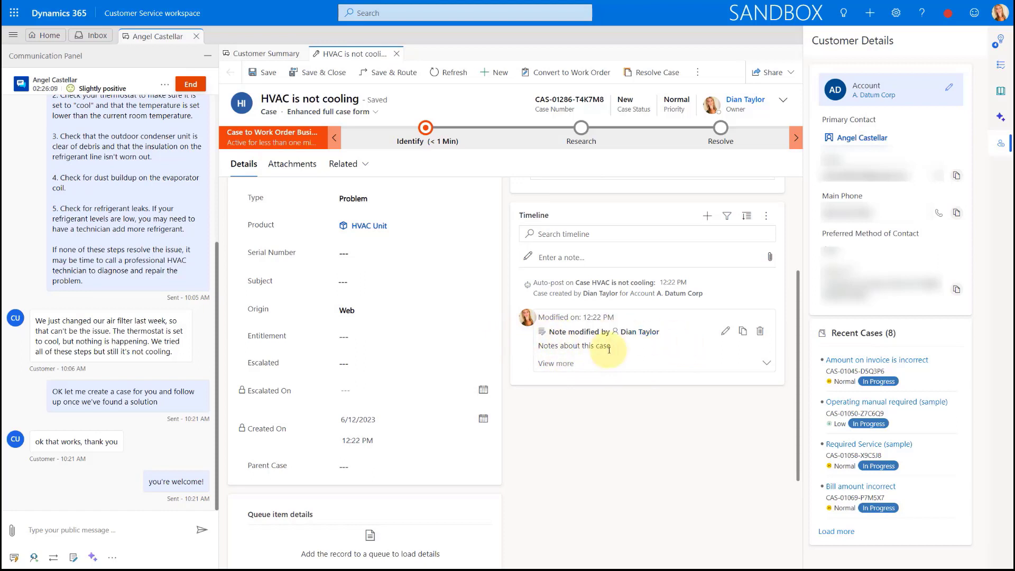
scroll(572, 347, up, 1)
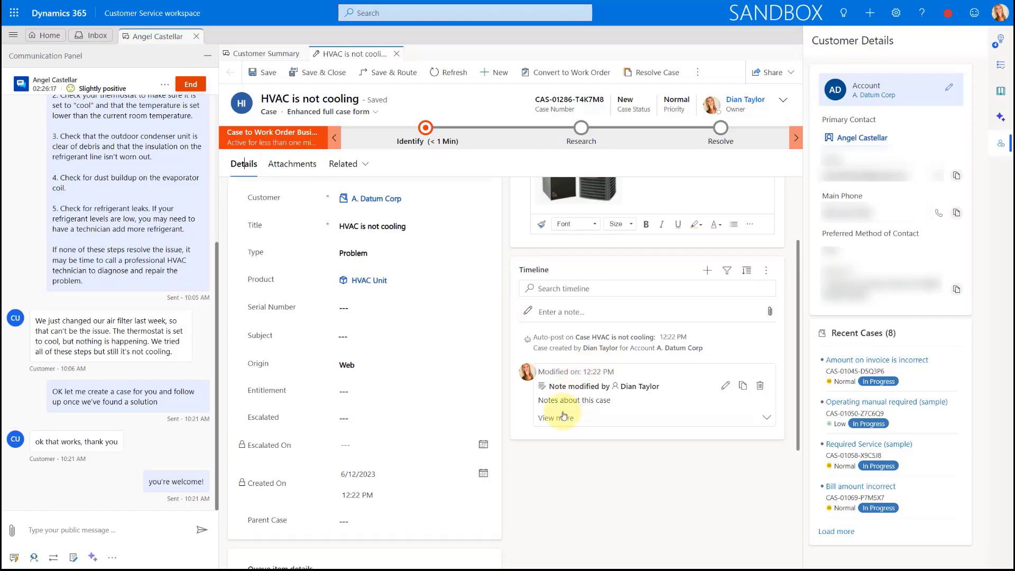
scroll(563, 418, down, 1)
scroll(565, 419, down, 2)
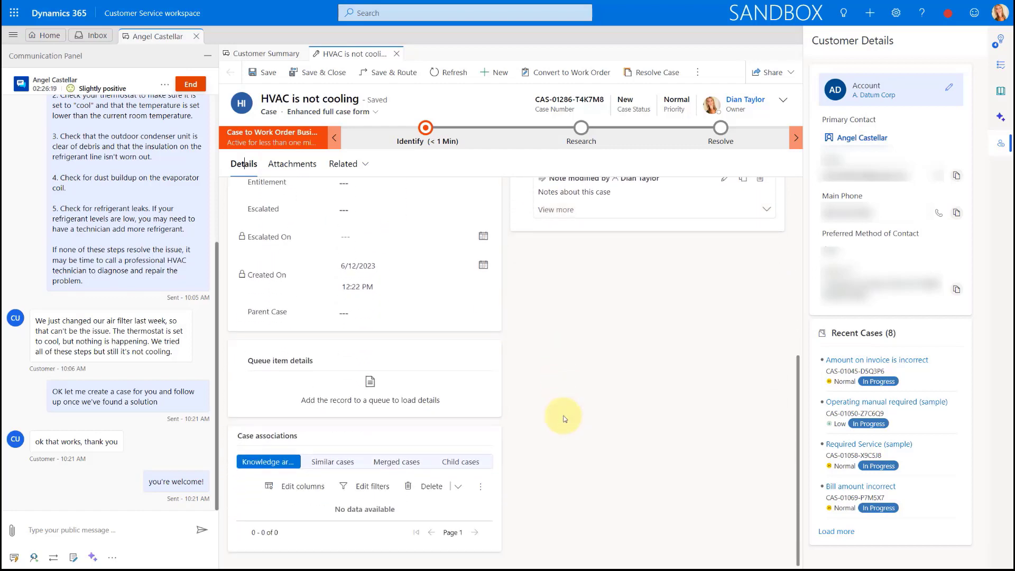
scroll(562, 415, up, 5)
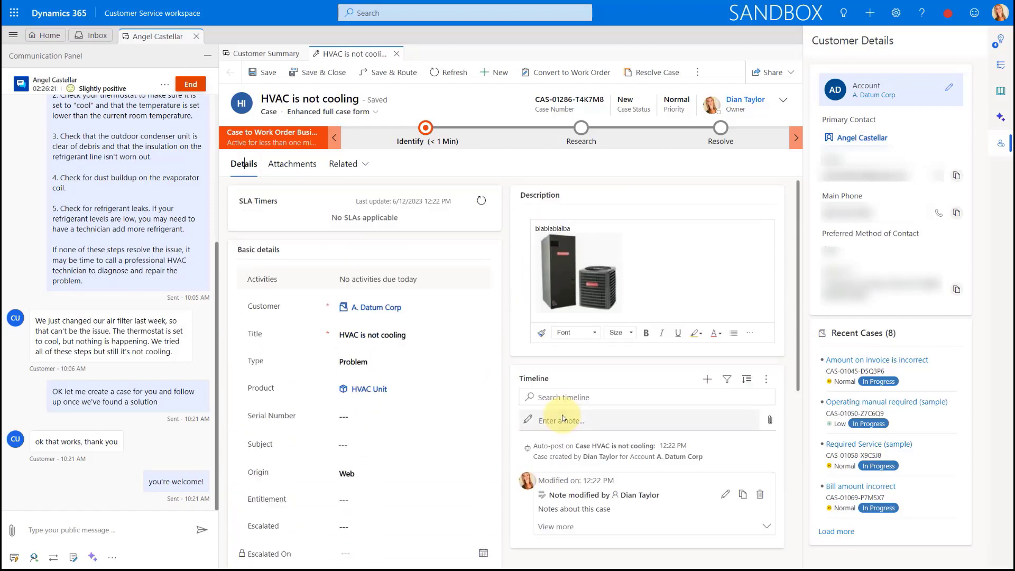